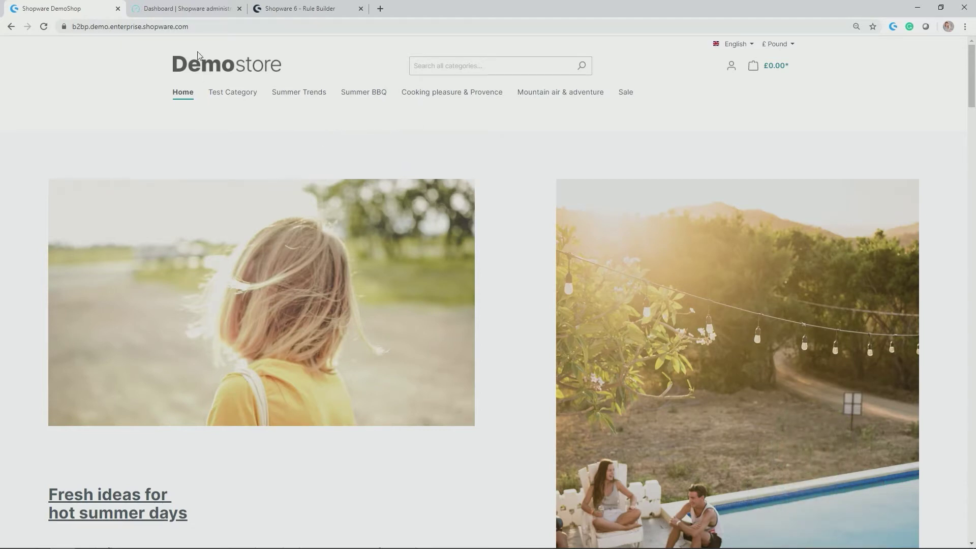
Open the 'Sales Channel Demoshop' rule from Settings > Rule builder in the administration.
{"action": "left_click", "coordinate": [197, 9]}
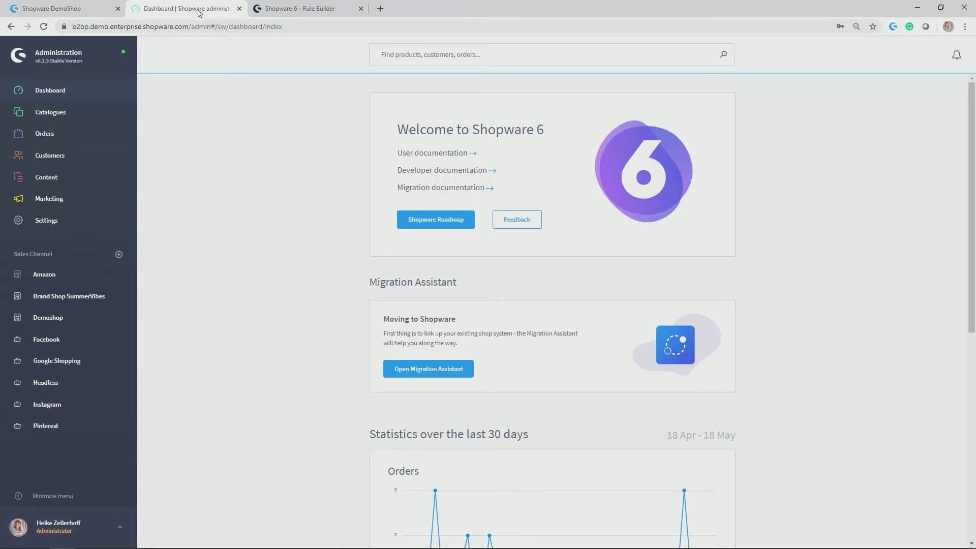
{"action": "left_click", "coordinate": [63, 223]}
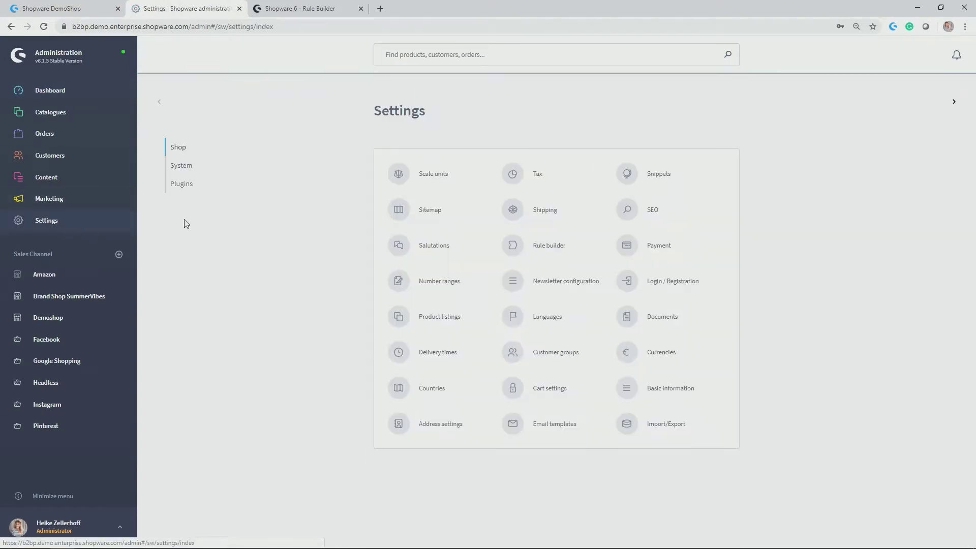
{"action": "left_click", "coordinate": [555, 249]}
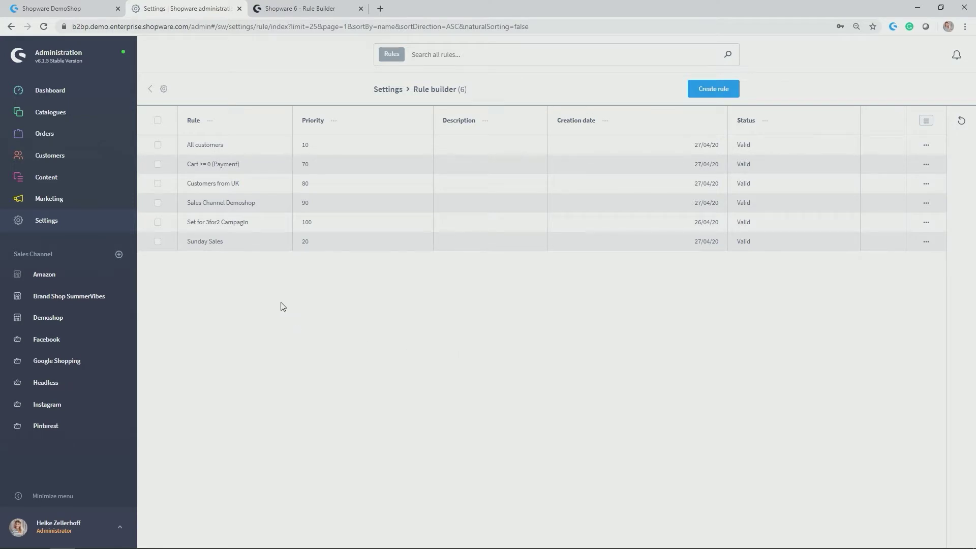
{"action": "left_click", "coordinate": [222, 205]}
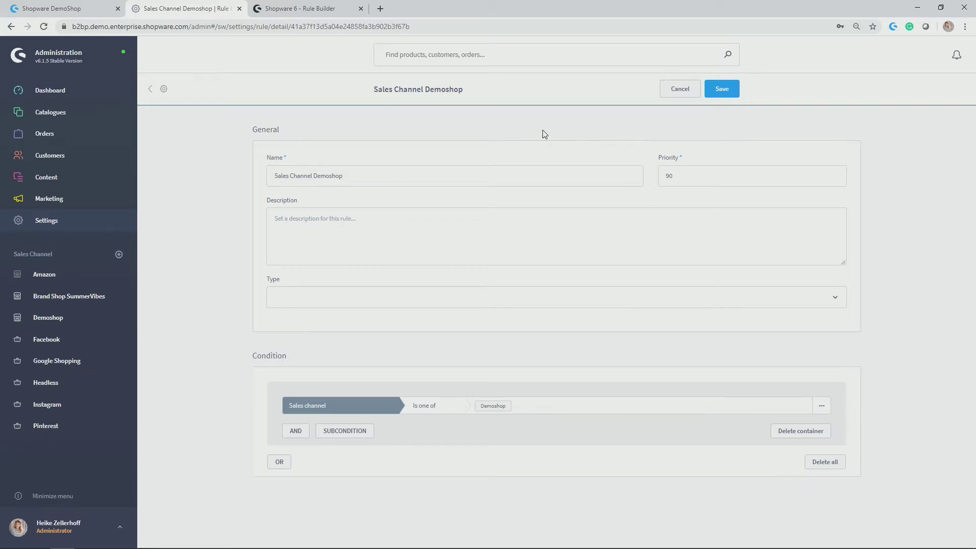
{"action": "left_click_drag", "start_coordinate": [367, 180], "coordinate": [271, 185]}
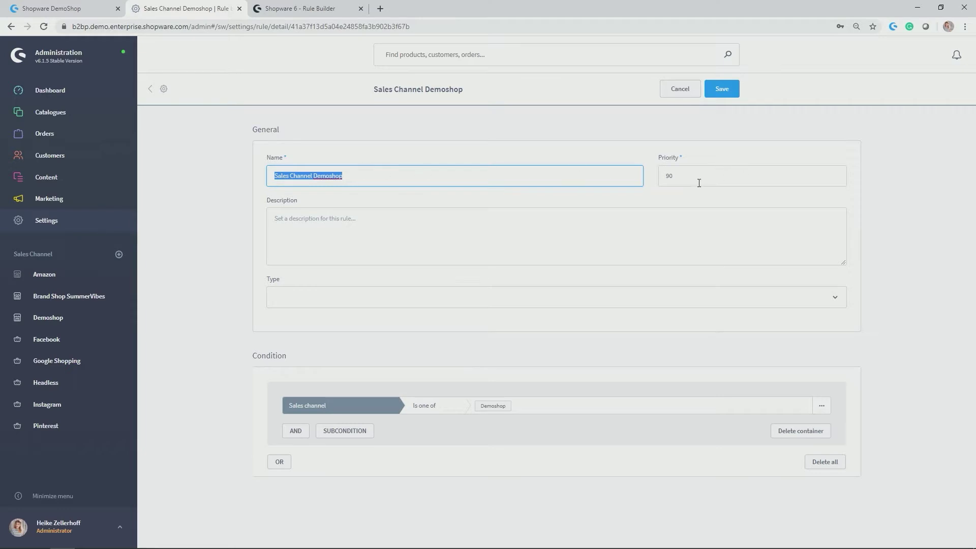
{"action": "double_click", "coordinate": [683, 171]}
{"action": "left_click", "coordinate": [653, 244]}
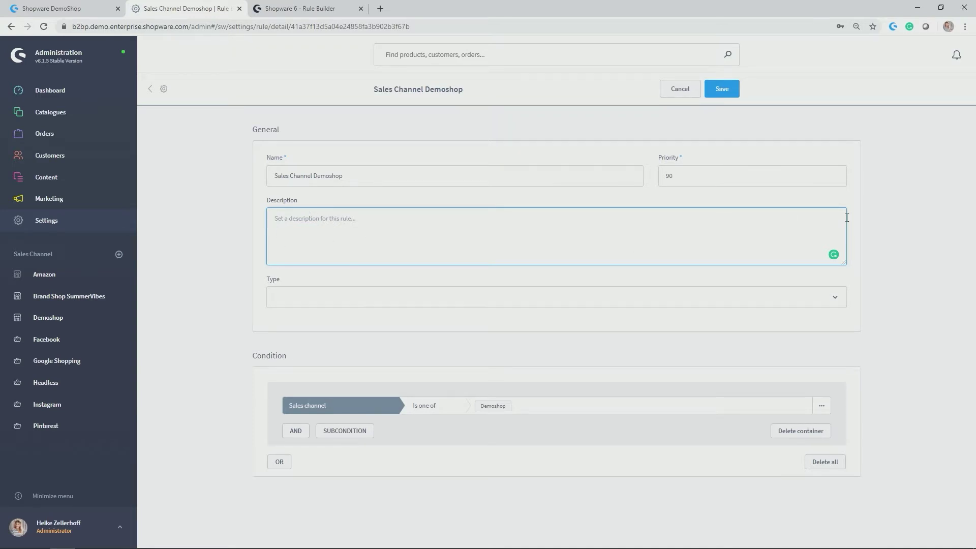
{"action": "left_click", "coordinate": [864, 232]}
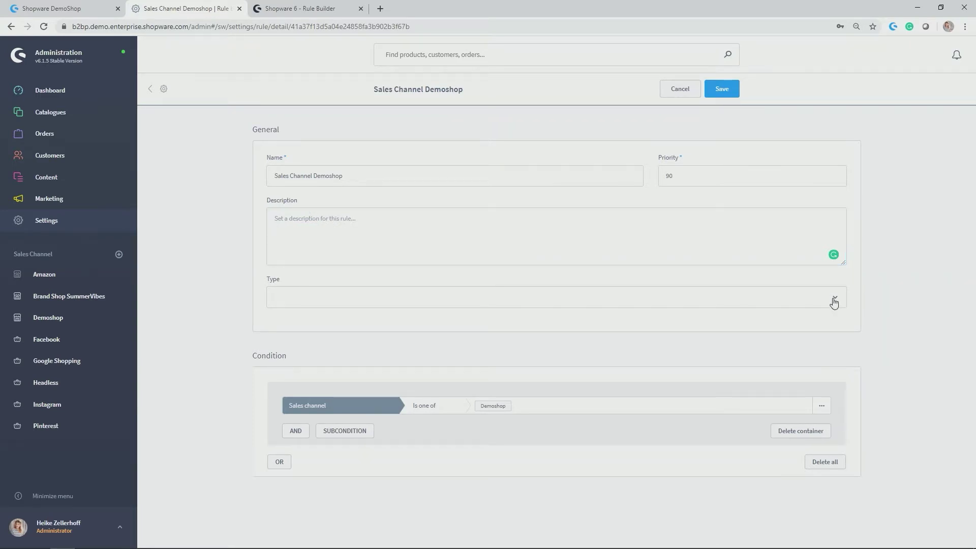
{"action": "left_click", "coordinate": [835, 302]}
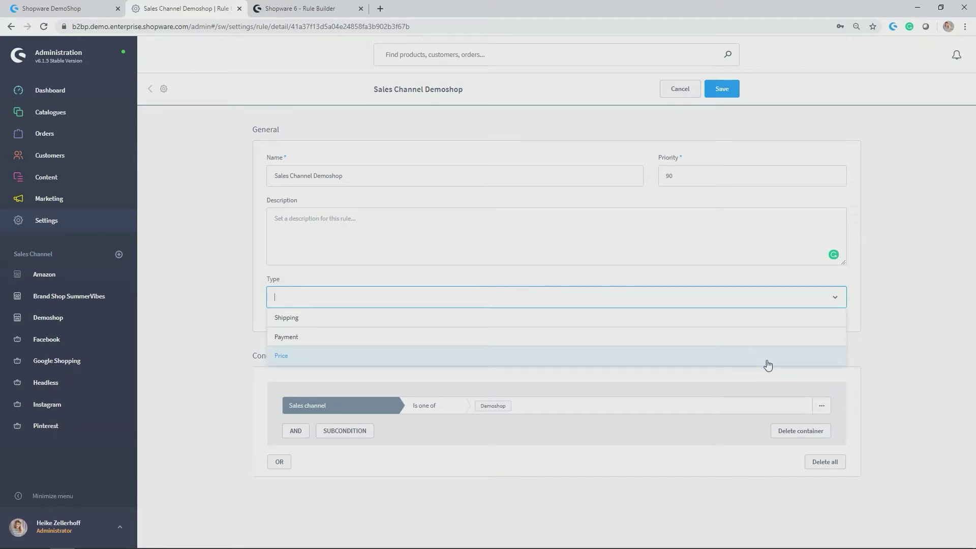
{"action": "left_click", "coordinate": [889, 314]}
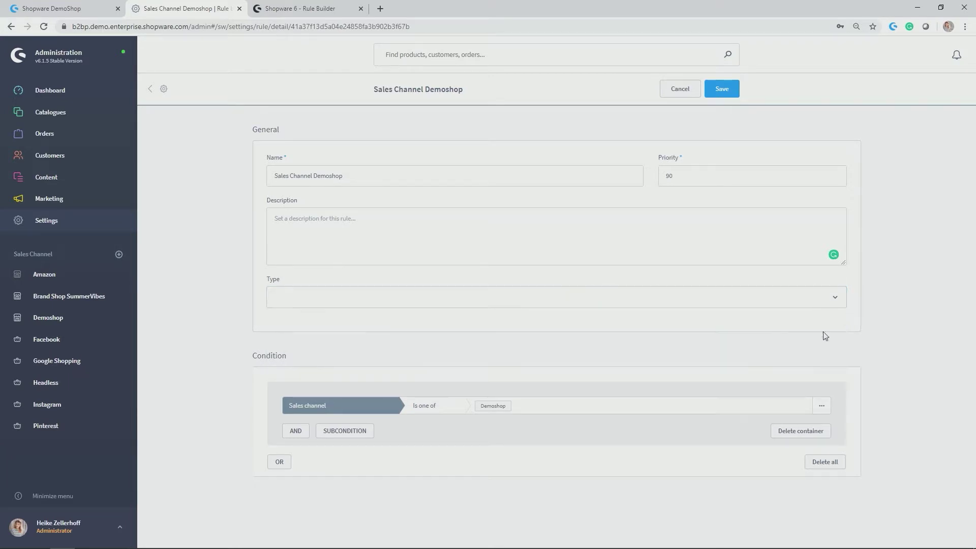
{"action": "double_click", "coordinate": [268, 356]}
{"action": "left_click", "coordinate": [237, 418]}
{"action": "mouse_move", "coordinate": [499, 408]}
{"action": "left_click", "coordinate": [347, 405]}
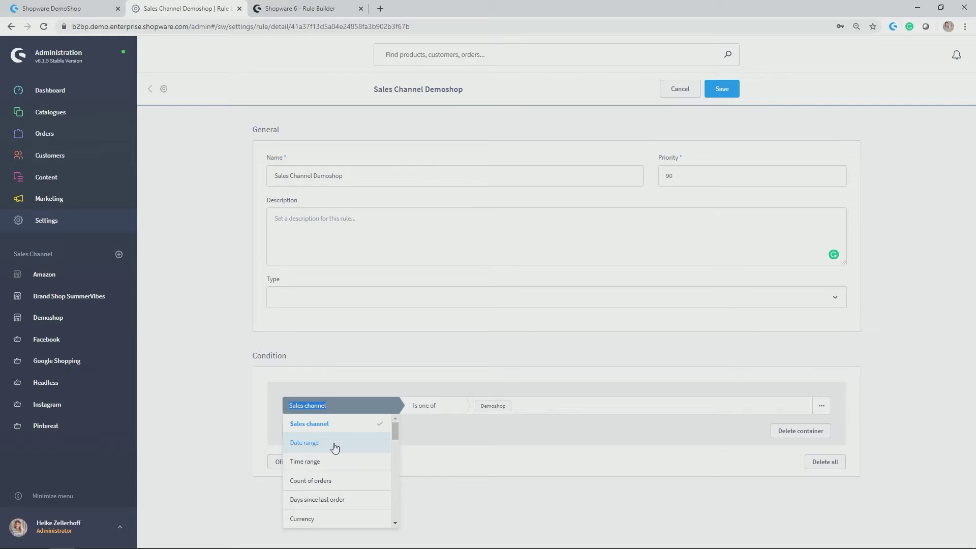
Scroll through the Sales channel condition's type list, then close it unchanged.
{"action": "scroll", "coordinate": [327, 463], "scroll_direction": "down", "scroll_amount": 2}
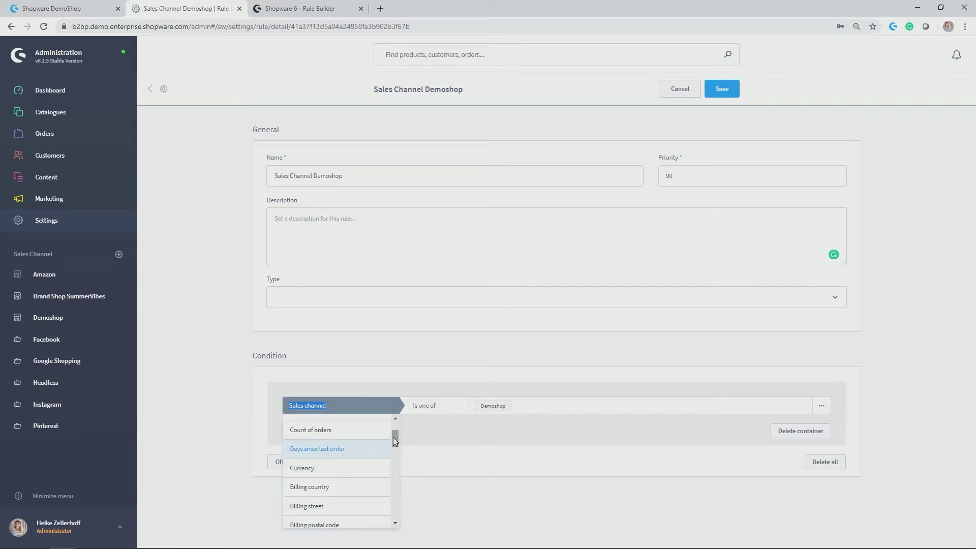
{"action": "left_click_drag", "start_coordinate": [393, 437], "coordinate": [389, 465]}
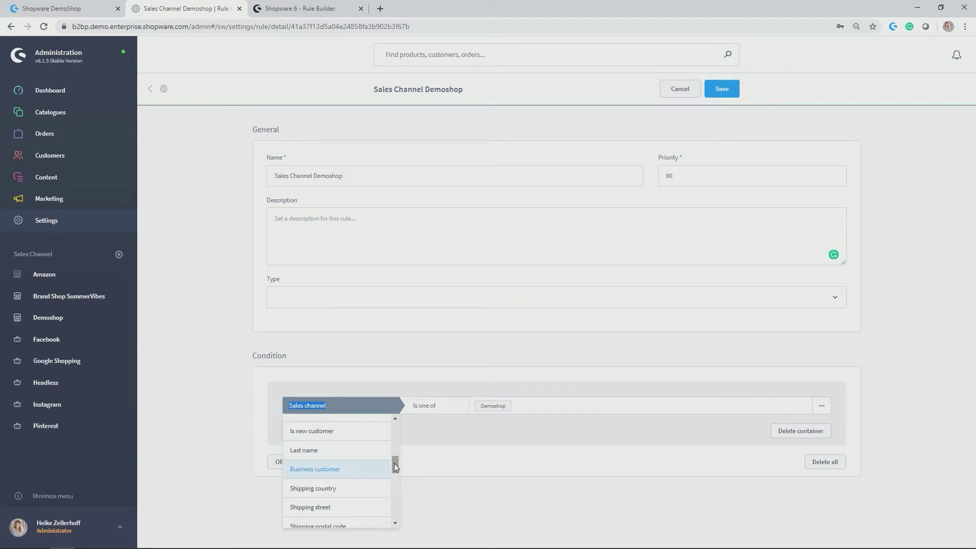
{"action": "left_click_drag", "start_coordinate": [394, 462], "coordinate": [390, 480]}
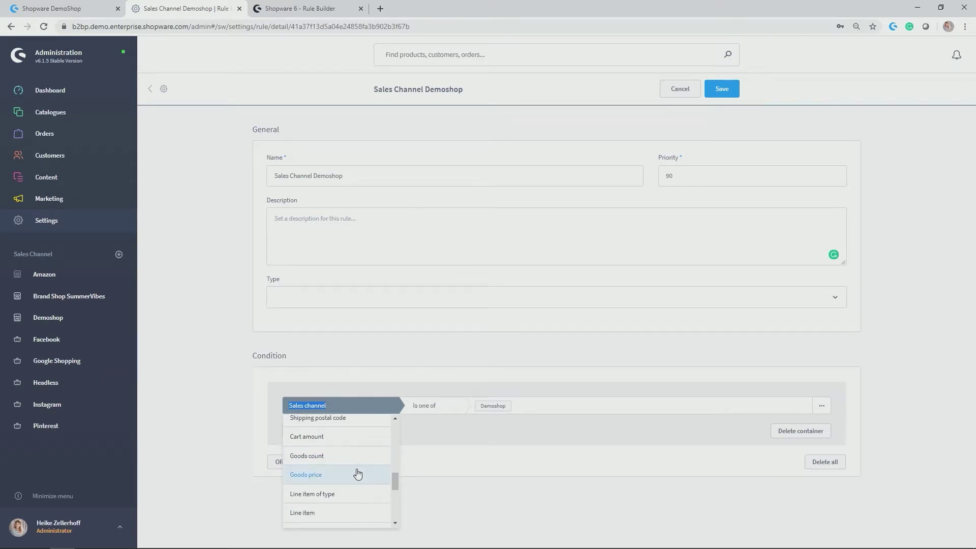
{"action": "scroll", "coordinate": [331, 495], "scroll_direction": "down", "scroll_amount": 2}
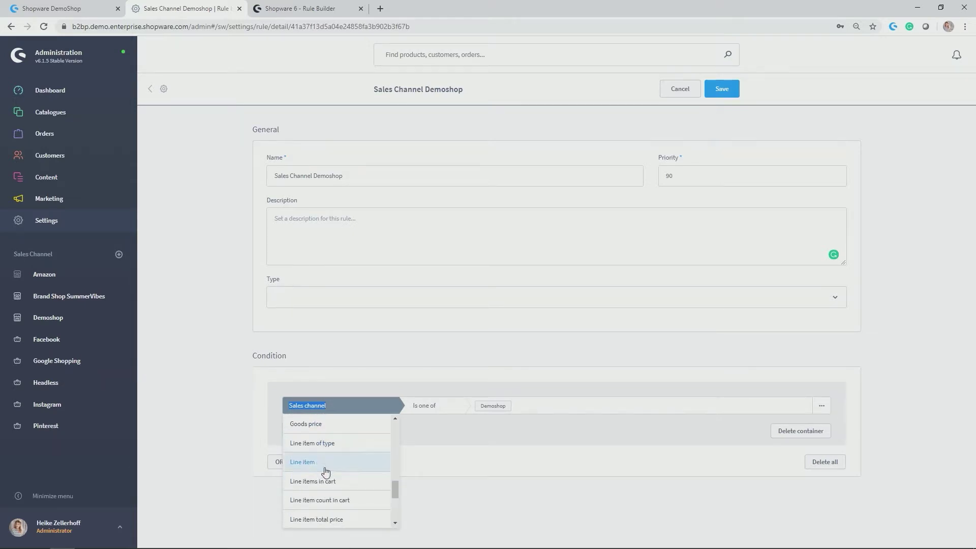
{"action": "scroll", "coordinate": [365, 483], "scroll_direction": "down", "scroll_amount": 1}
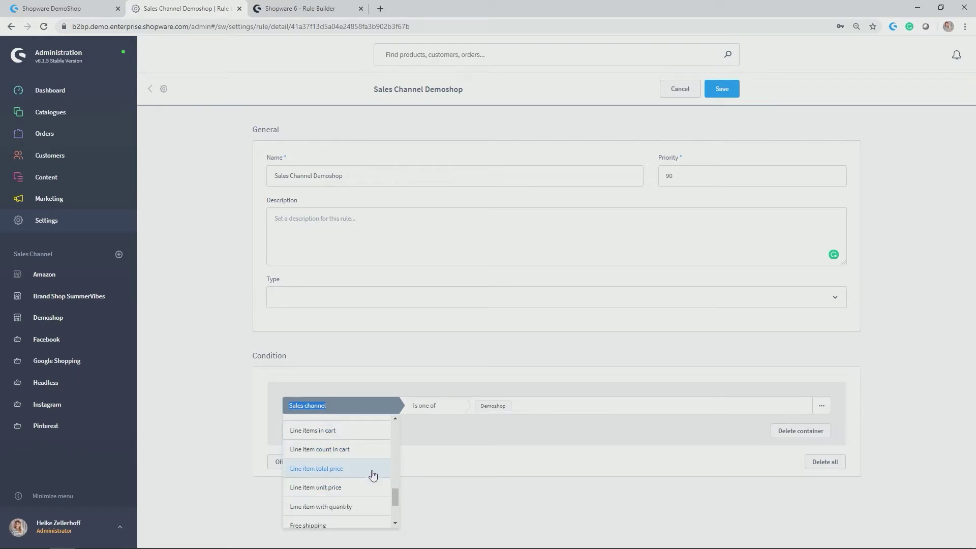
{"action": "scroll", "coordinate": [368, 490], "scroll_direction": "down", "scroll_amount": 2}
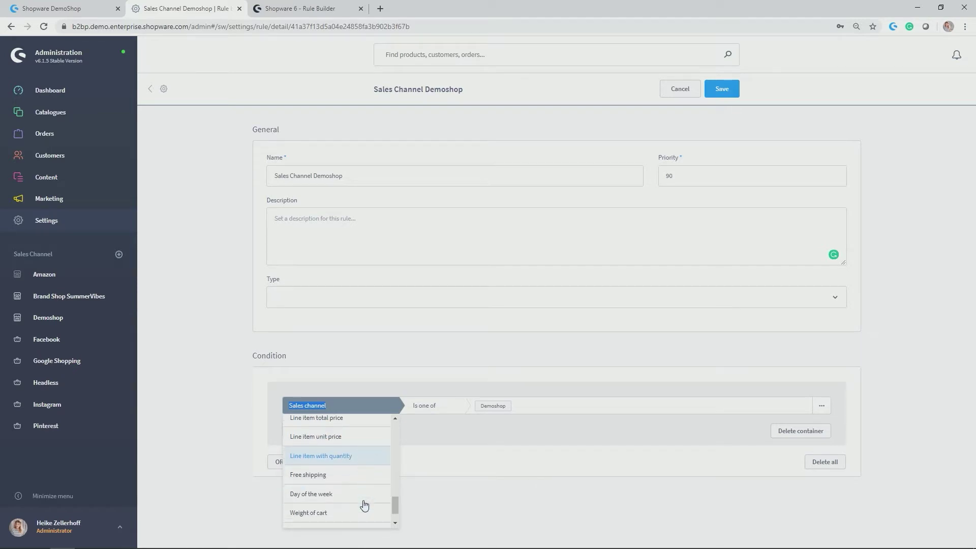
{"action": "scroll", "coordinate": [363, 480], "scroll_direction": "down", "scroll_amount": 2}
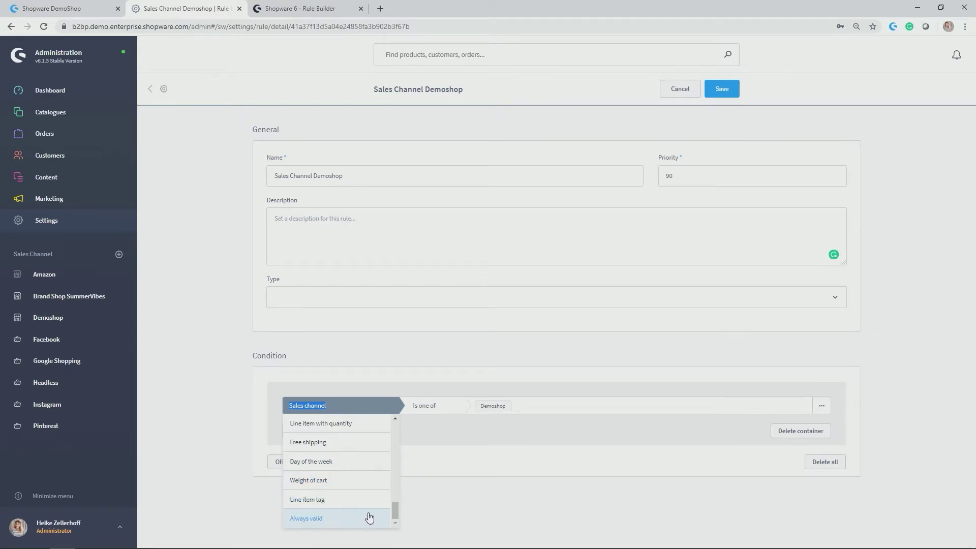
{"action": "scroll", "coordinate": [359, 484], "scroll_direction": "up", "scroll_amount": 1}
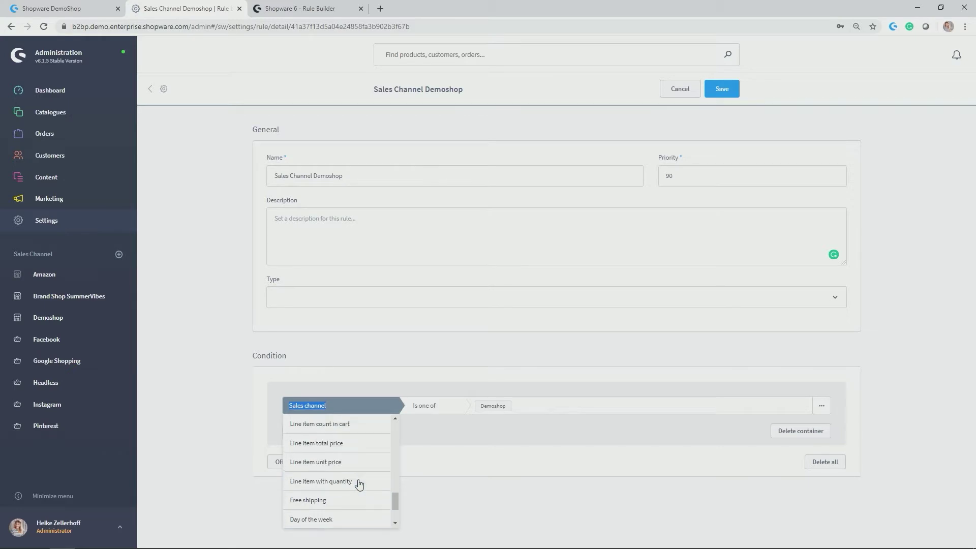
{"action": "scroll", "coordinate": [359, 483], "scroll_direction": "up", "scroll_amount": 5}
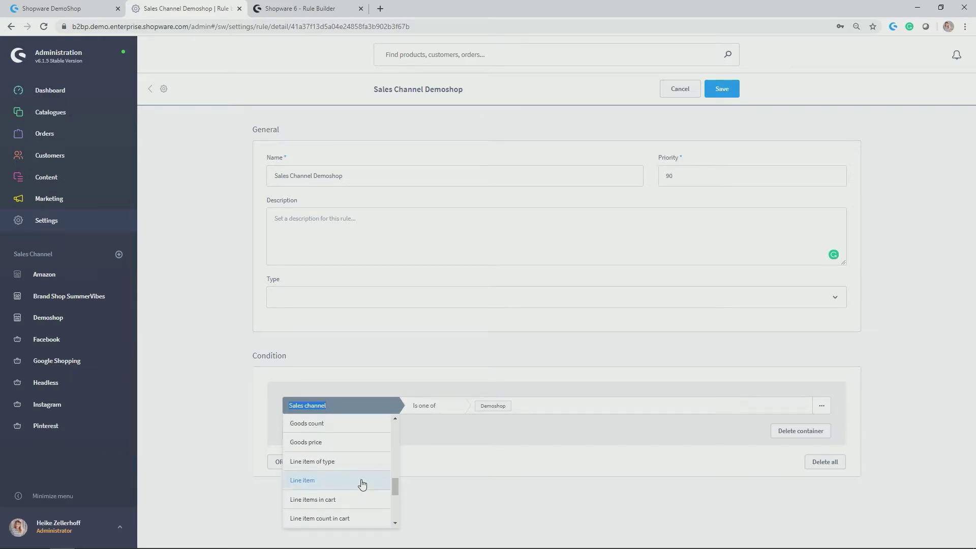
{"action": "left_click", "coordinate": [457, 492]}
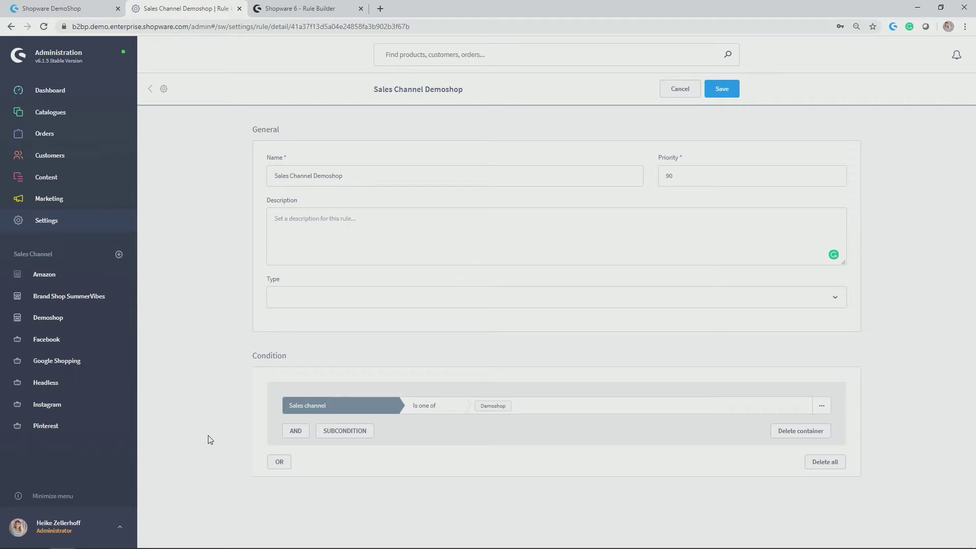
Start a new shipping method from the Settings > Shipping list.
{"action": "left_click", "coordinate": [53, 224]}
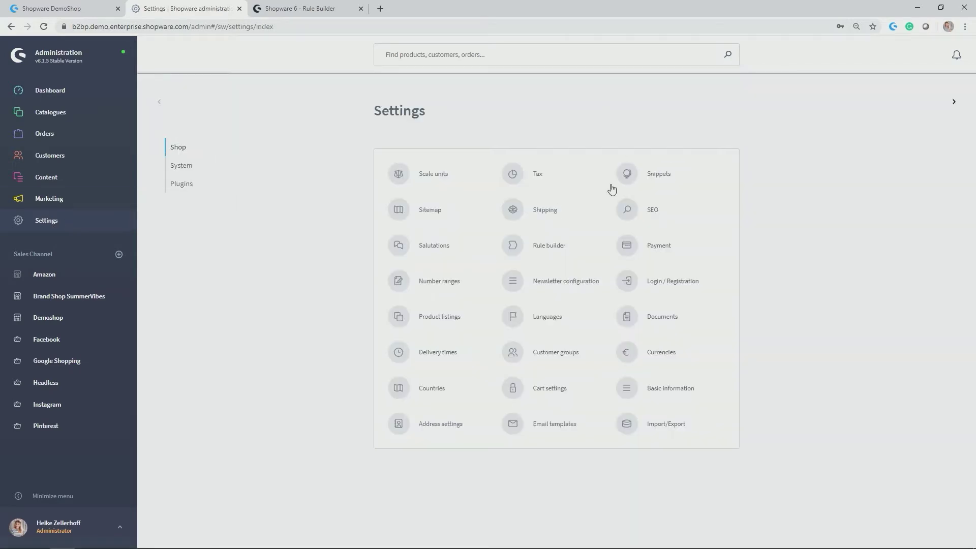
{"action": "left_click", "coordinate": [545, 213]}
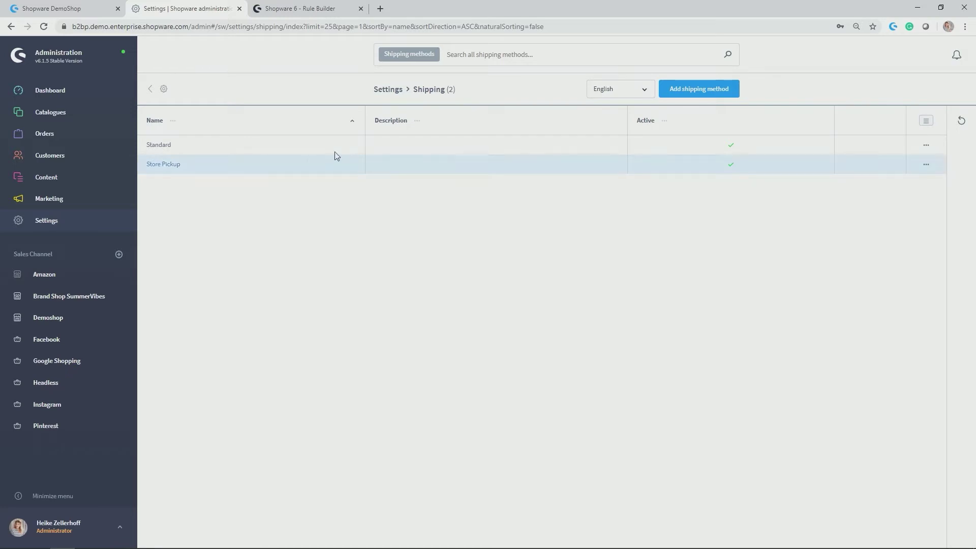
{"action": "mouse_move", "coordinate": [135, 181]}
{"action": "left_click", "coordinate": [696, 93]}
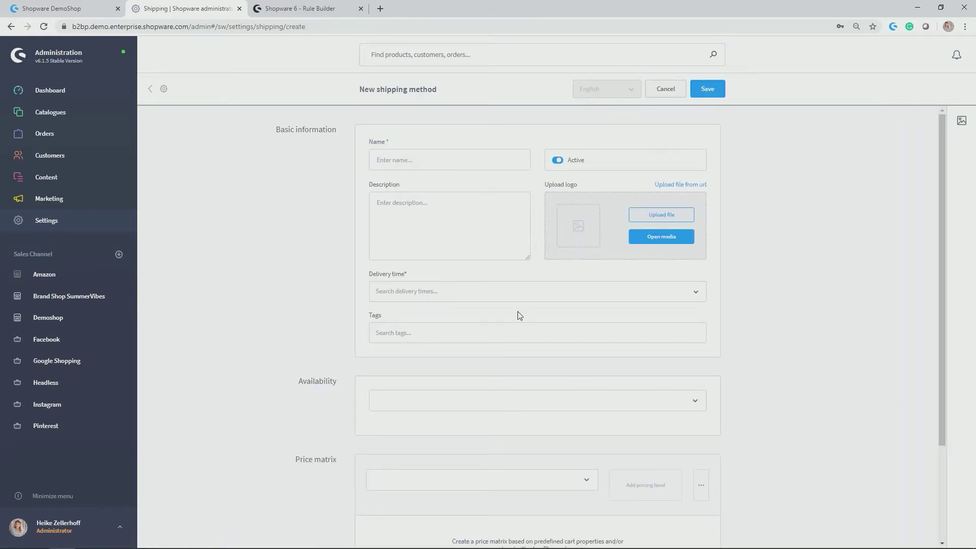
Name the method Free Shipping and set its delivery time to 2-5 days.
{"action": "left_click", "coordinate": [502, 168]}
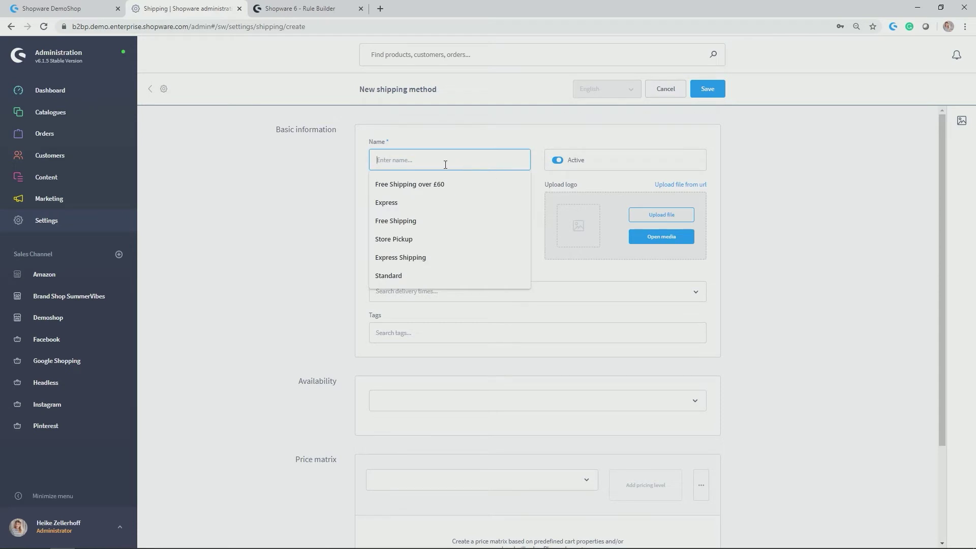
{"action": "left_click", "coordinate": [402, 220]}
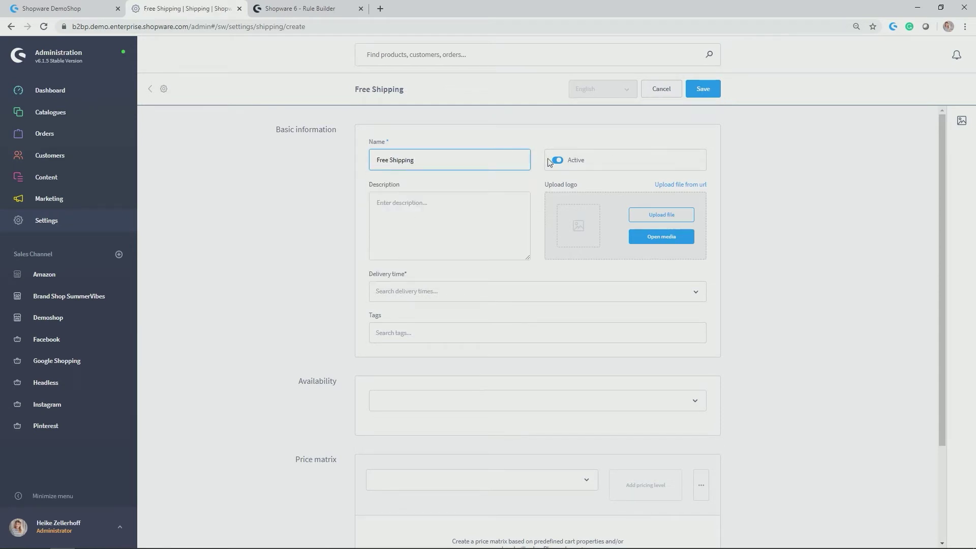
{"action": "left_click", "coordinate": [507, 215]}
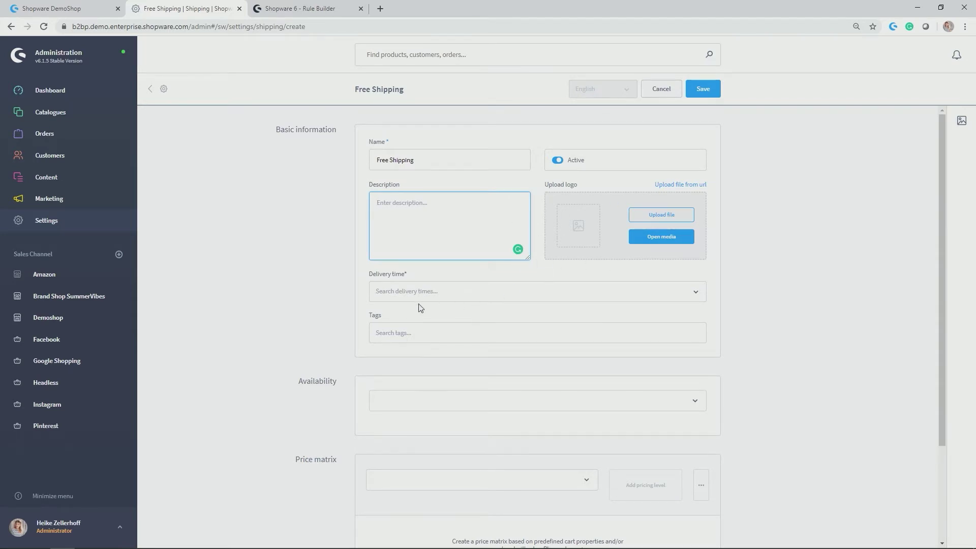
{"action": "left_click", "coordinate": [528, 292]}
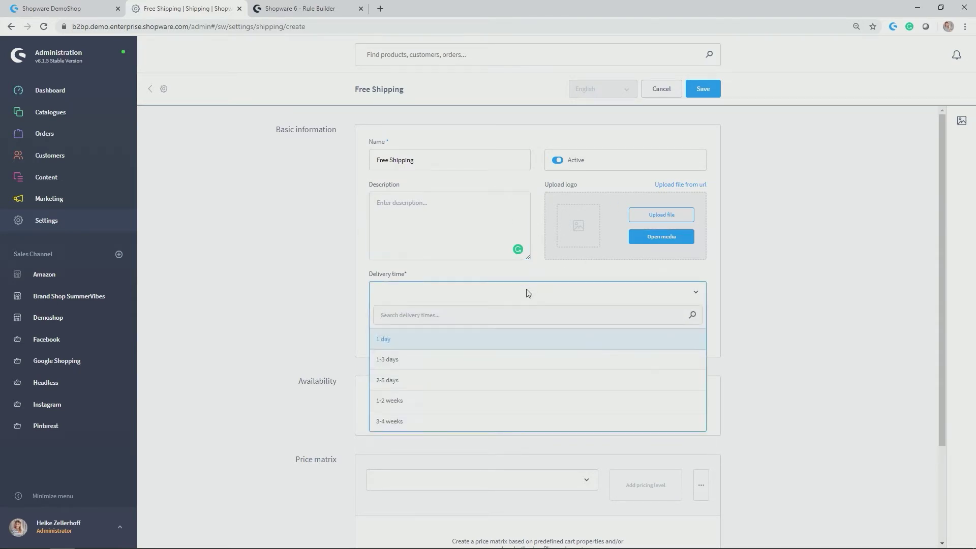
{"action": "left_click", "coordinate": [387, 381]}
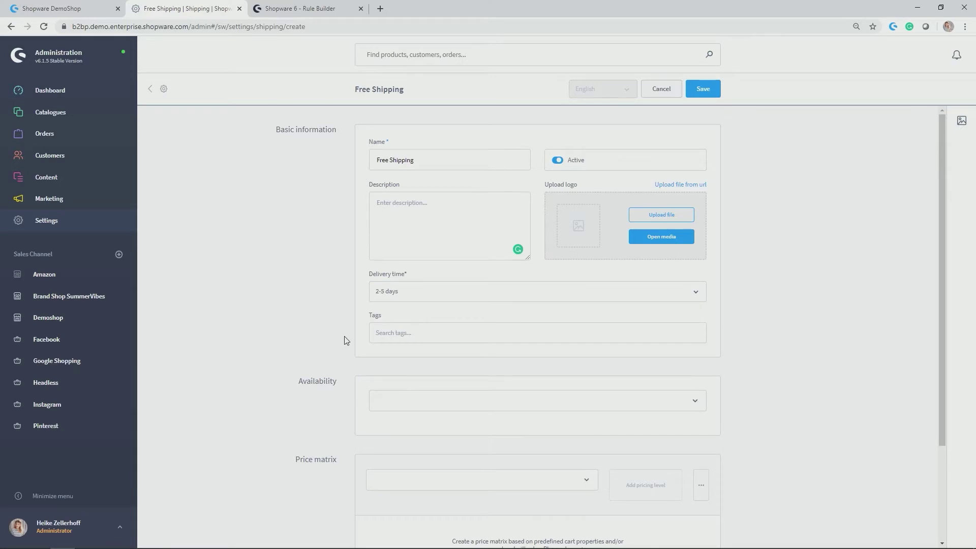
Scroll to Availability and browse the existing rules in its dropdown.
{"action": "scroll", "coordinate": [333, 344], "scroll_direction": "down", "scroll_amount": 2}
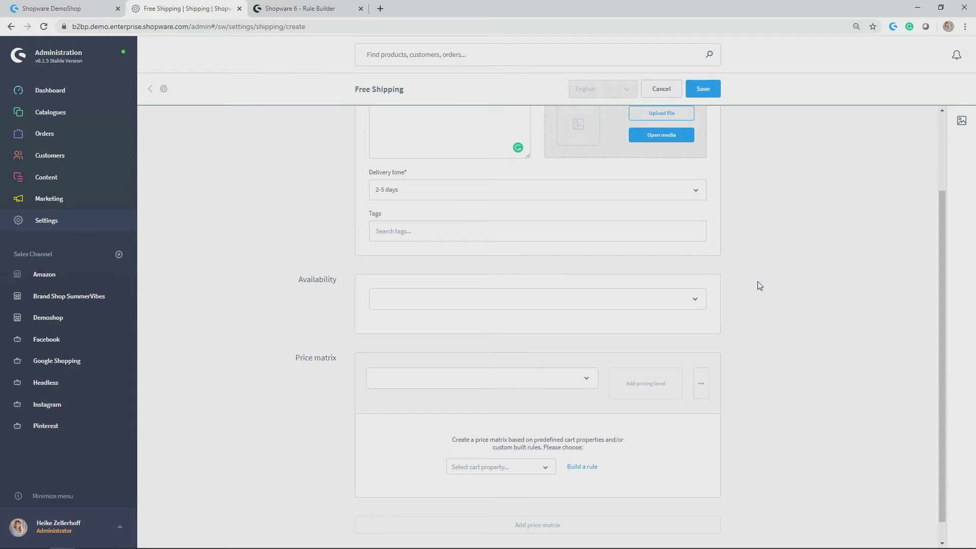
{"action": "left_click", "coordinate": [697, 301]}
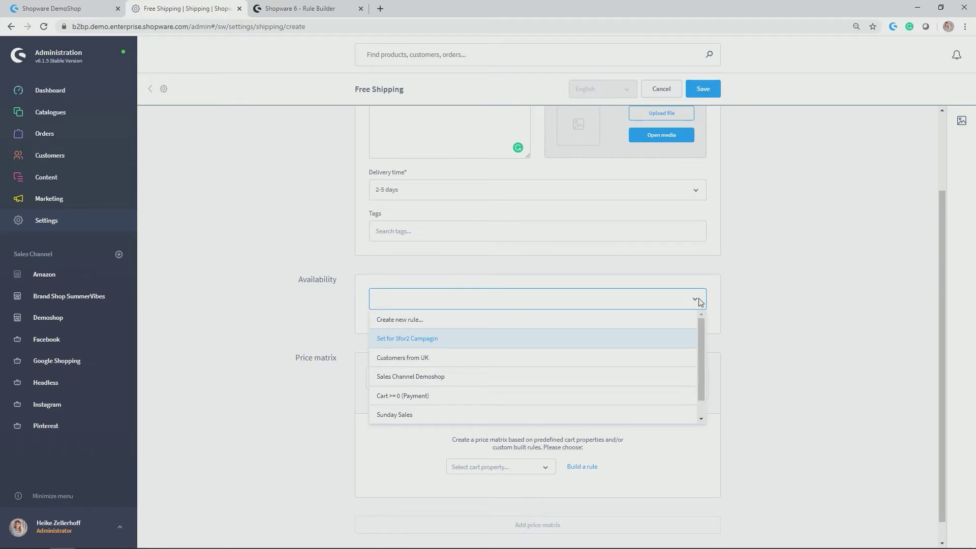
{"action": "scroll", "coordinate": [554, 366], "scroll_direction": "down", "scroll_amount": 1}
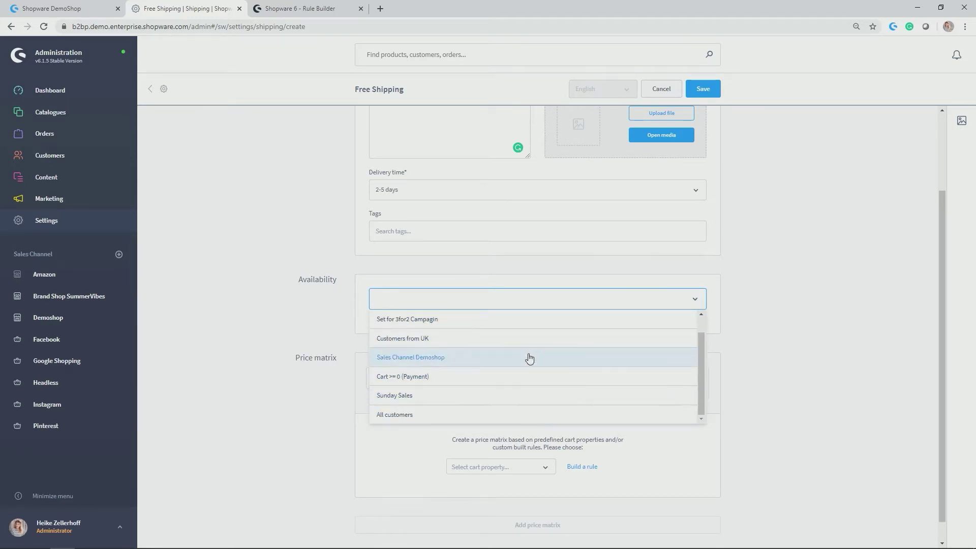
{"action": "scroll", "coordinate": [462, 341], "scroll_direction": "up", "scroll_amount": 1}
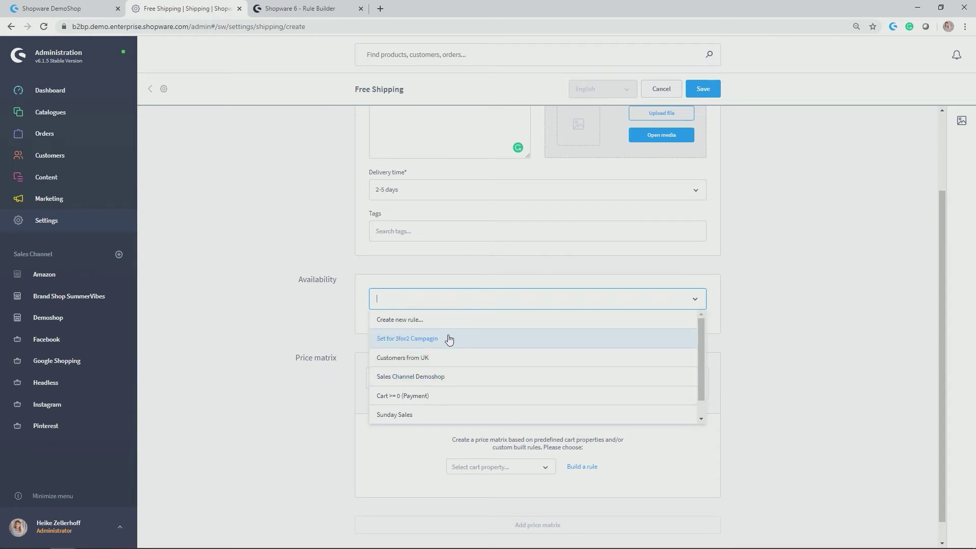
Create a new availability rule named 'New customer who has not ordered yet' with priority 15.
{"action": "left_click", "coordinate": [410, 320]}
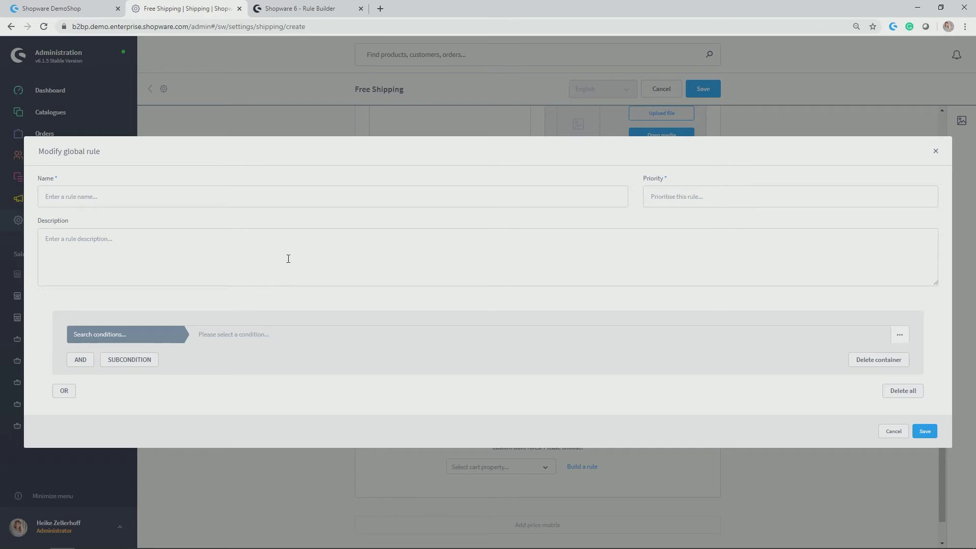
{"action": "left_click", "coordinate": [262, 195]}
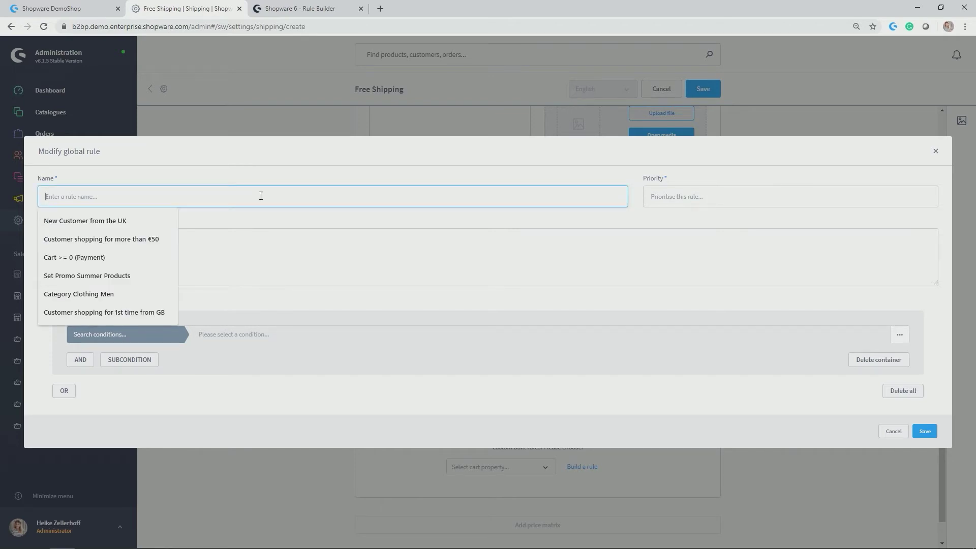
{"action": "type", "text": "New custo"}
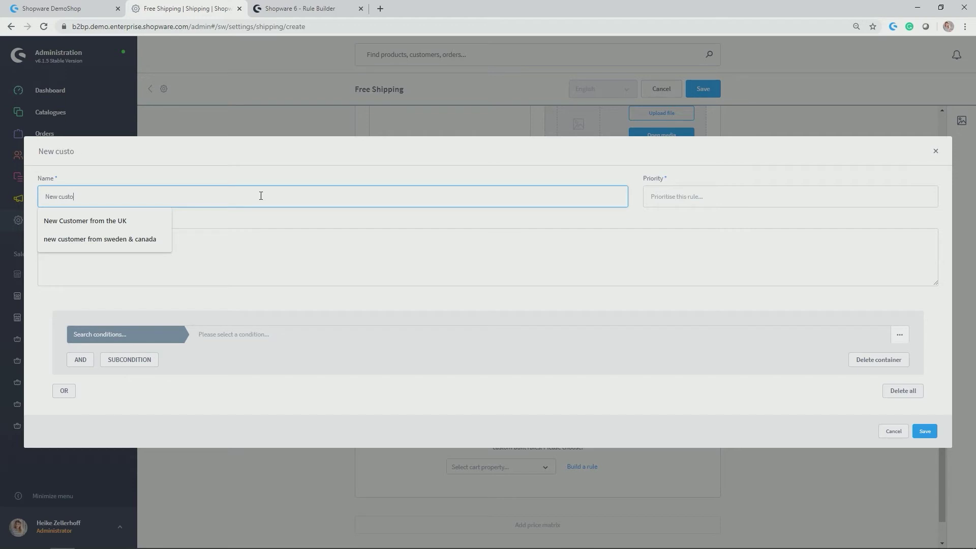
{"action": "type", "text": "mer who has not "}
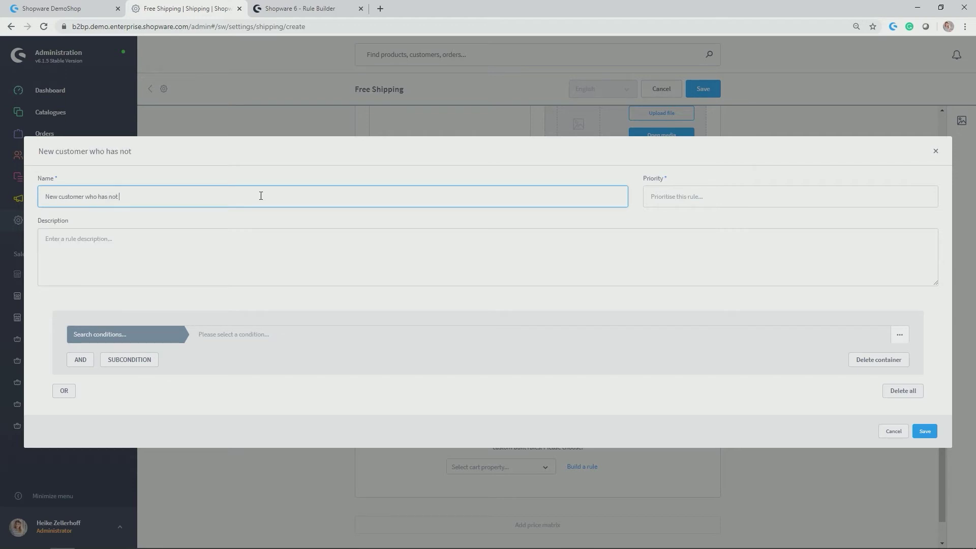
{"action": "type", "text": "ordered yet"}
{"action": "left_click", "coordinate": [678, 197]}
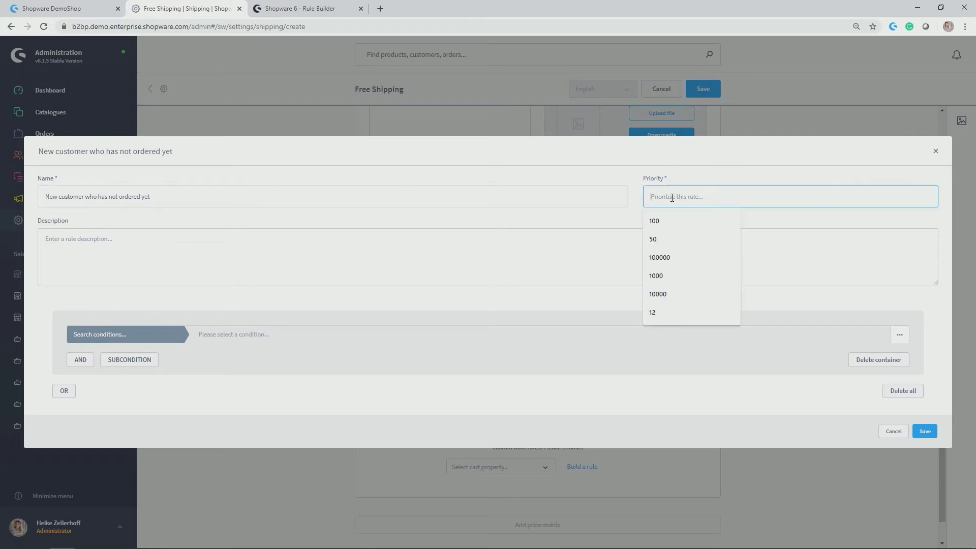
{"action": "type", "text": "15"}
{"action": "left_click", "coordinate": [672, 237]}
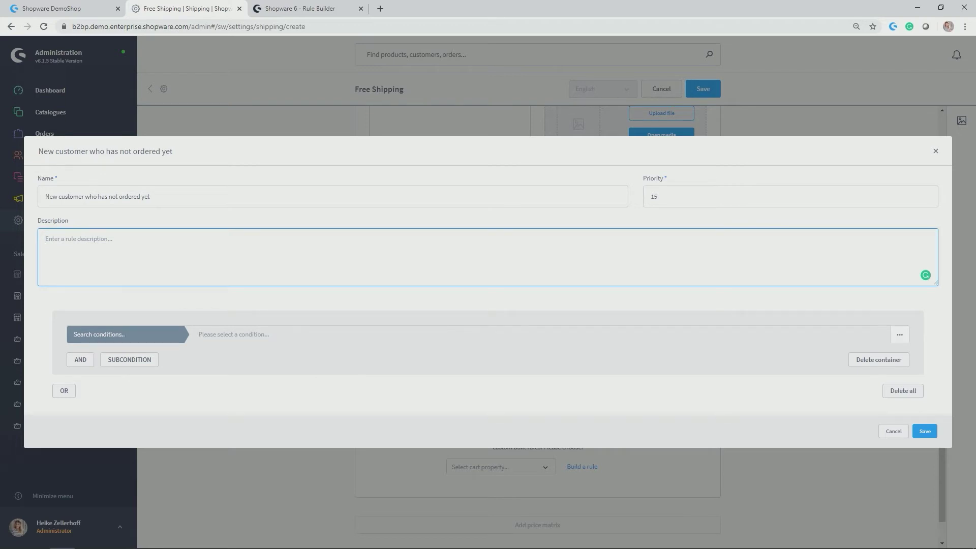
Add the condition Count of orders is equal to 0 and save the rule.
{"action": "left_click", "coordinate": [125, 336]}
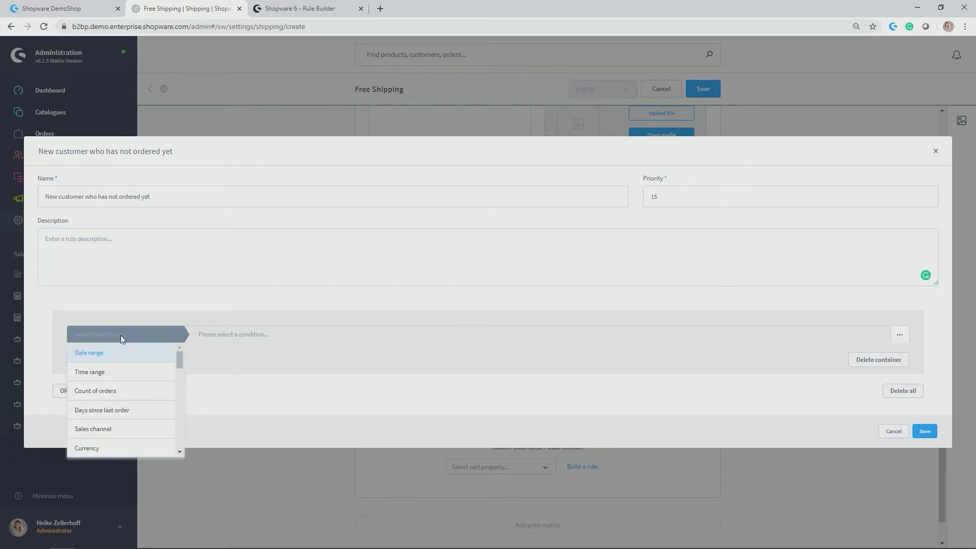
{"action": "left_click", "coordinate": [95, 396]}
{"action": "left_click", "coordinate": [234, 335]}
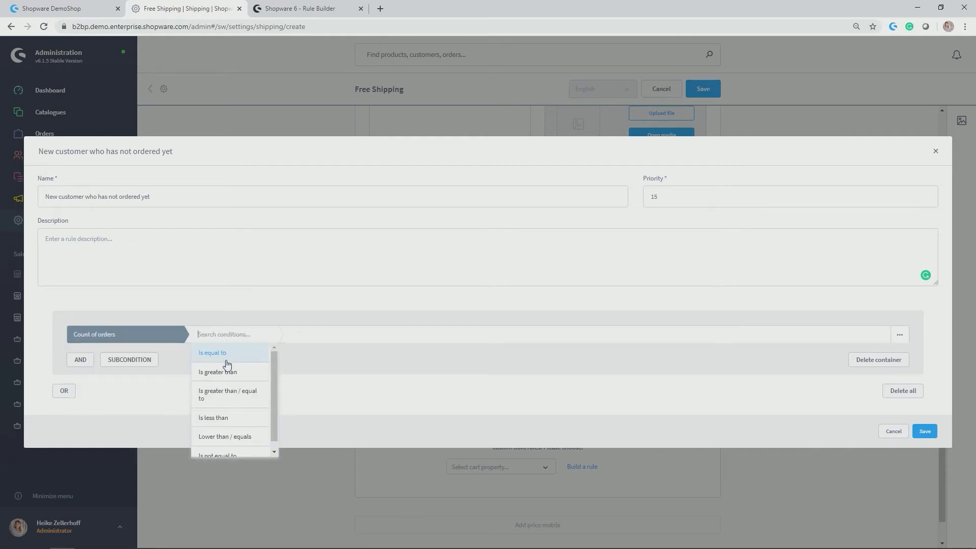
{"action": "left_click", "coordinate": [227, 354]}
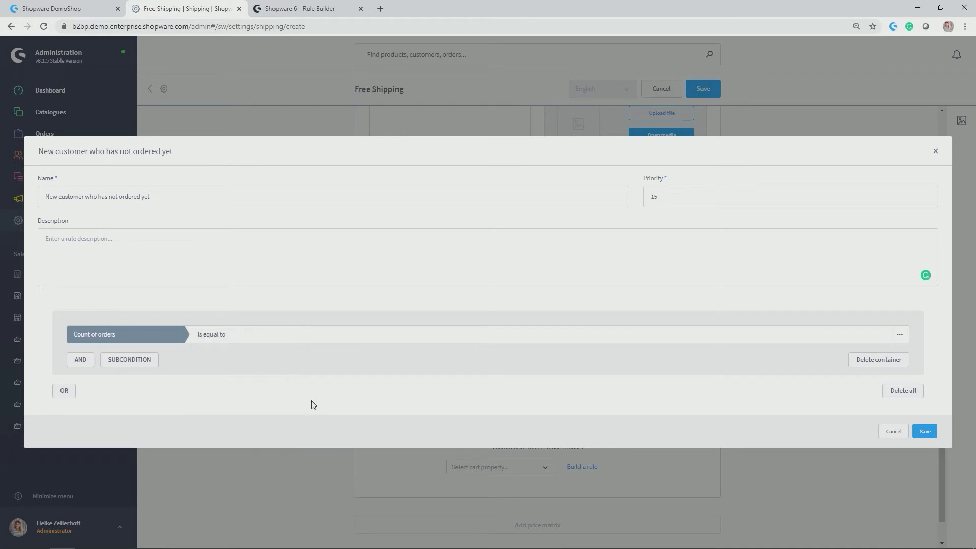
{"action": "left_click", "coordinate": [316, 332]}
{"action": "left_click", "coordinate": [925, 431]}
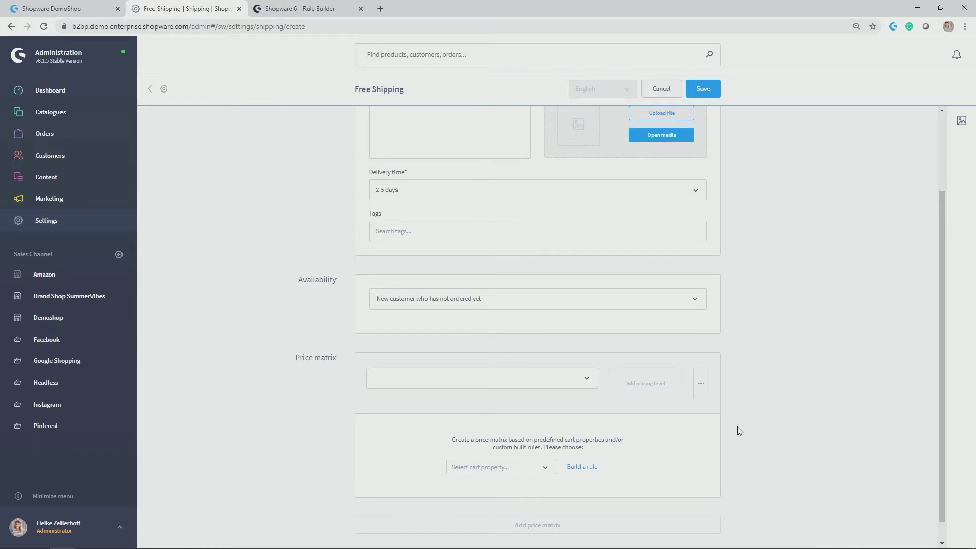
Base Free Shipping's price matrix on line item count, add a 0,00 € row from quantity 1, and save.
{"action": "scroll", "coordinate": [739, 431], "scroll_direction": "down", "scroll_amount": 1}
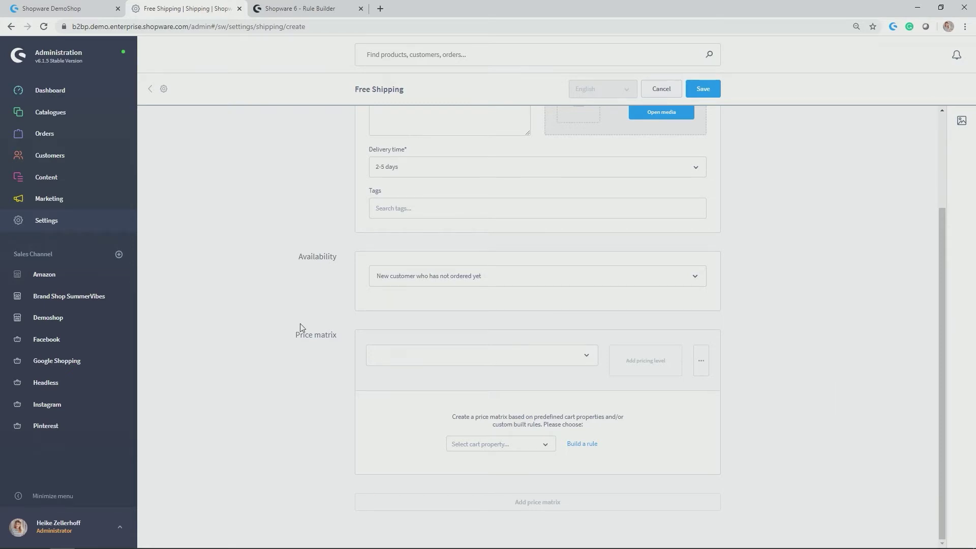
{"action": "left_click", "coordinate": [548, 443]}
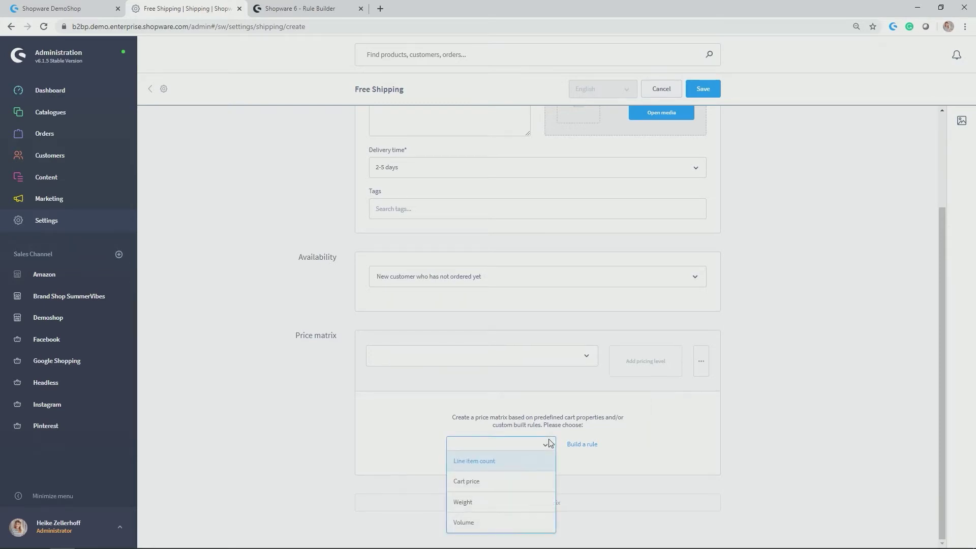
{"action": "left_click", "coordinate": [466, 462]}
{"action": "double_click", "coordinate": [451, 462]}
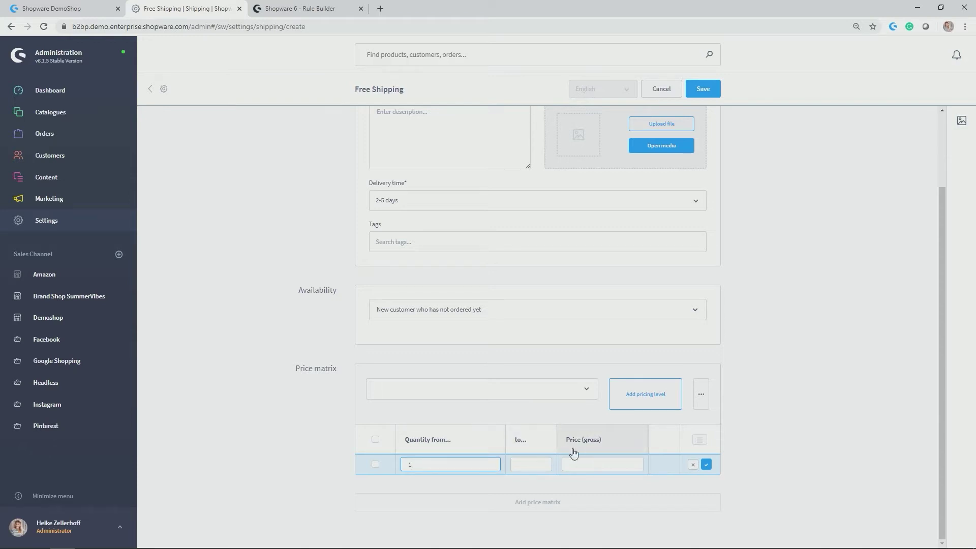
{"action": "left_click", "coordinate": [606, 465]}
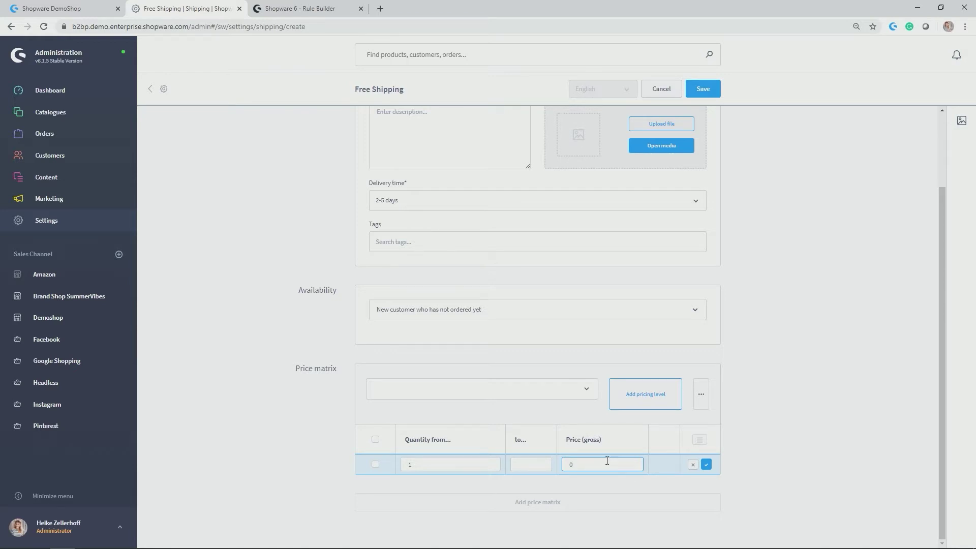
{"action": "left_click", "coordinate": [706, 464]}
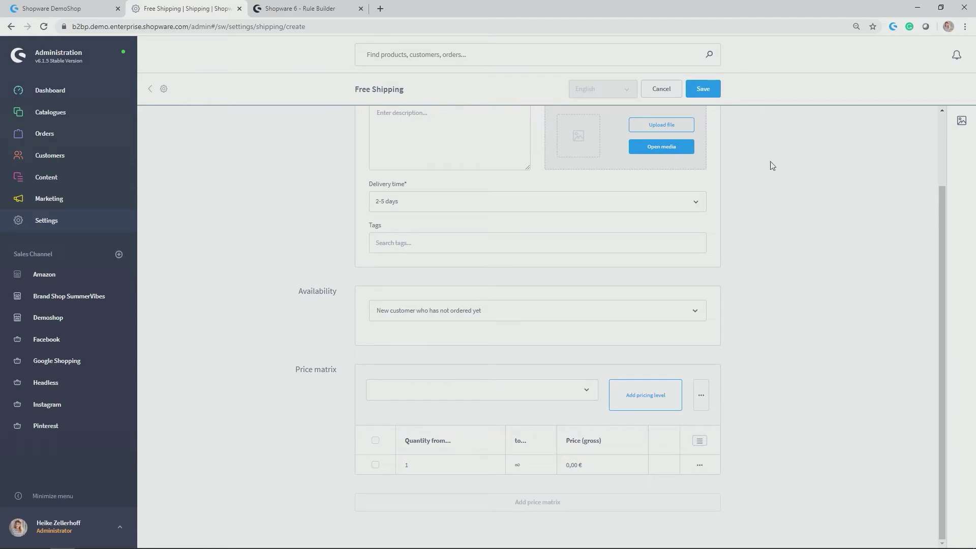
{"action": "left_click", "coordinate": [707, 92]}
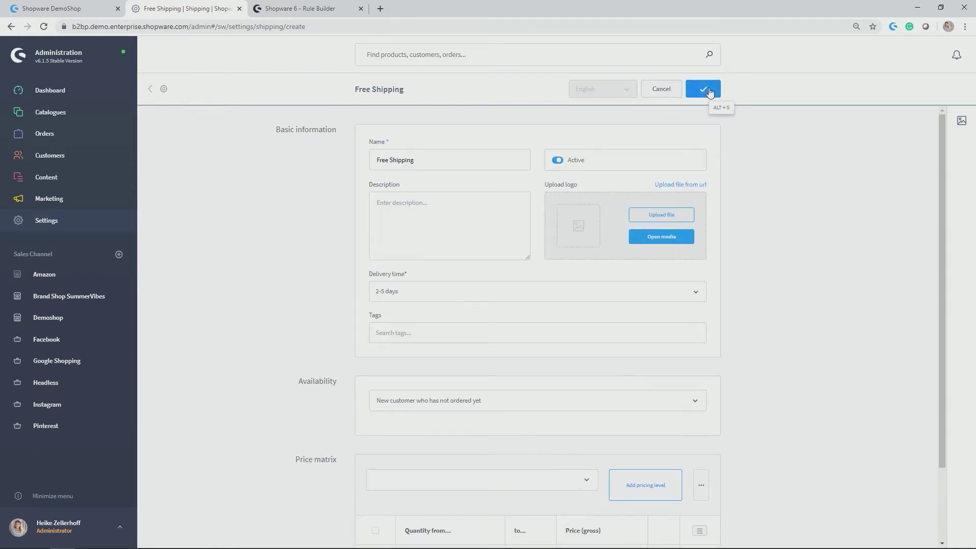
Tick Free Shipping among the Demoshop sales channel's shipping methods and save the channel.
{"action": "left_click", "coordinate": [153, 89]}
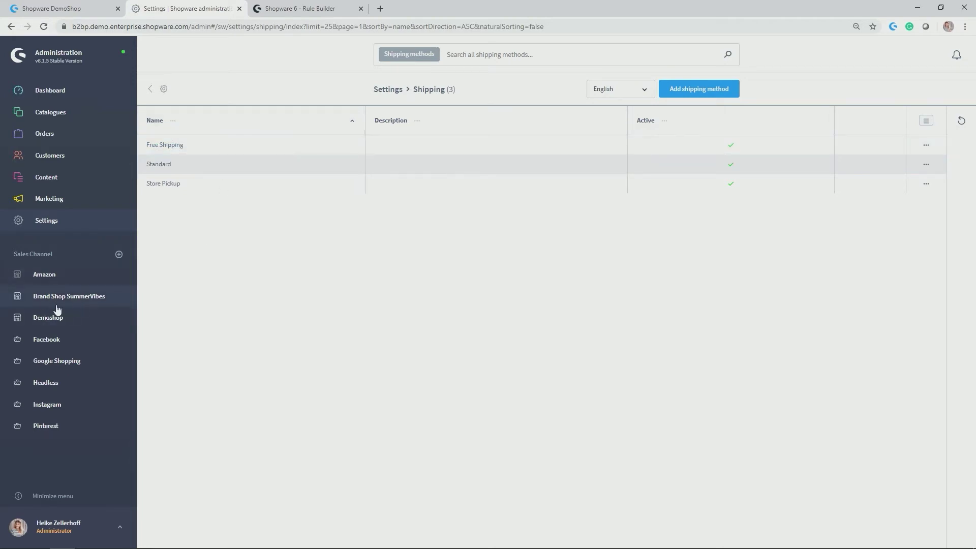
{"action": "left_click", "coordinate": [47, 320]}
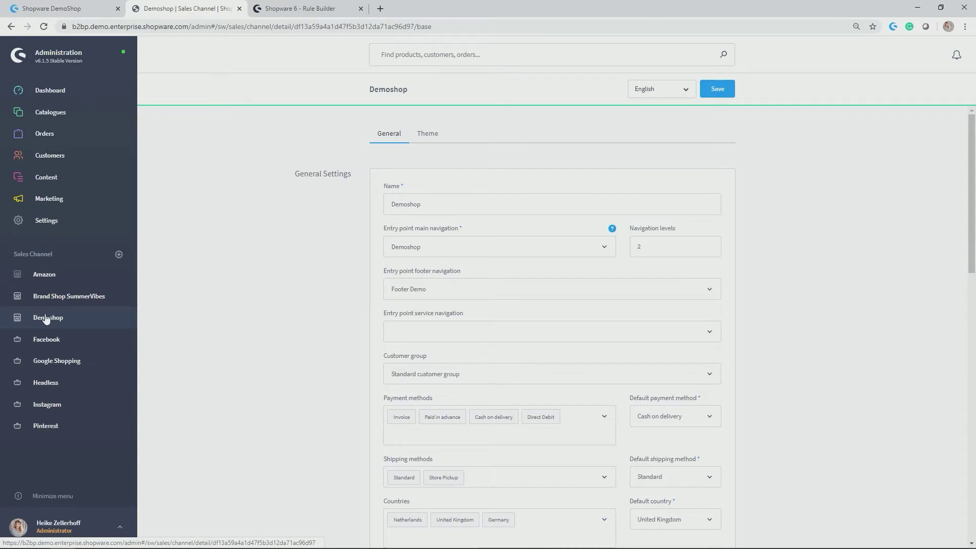
{"action": "scroll", "coordinate": [325, 260], "scroll_direction": "down", "scroll_amount": 4}
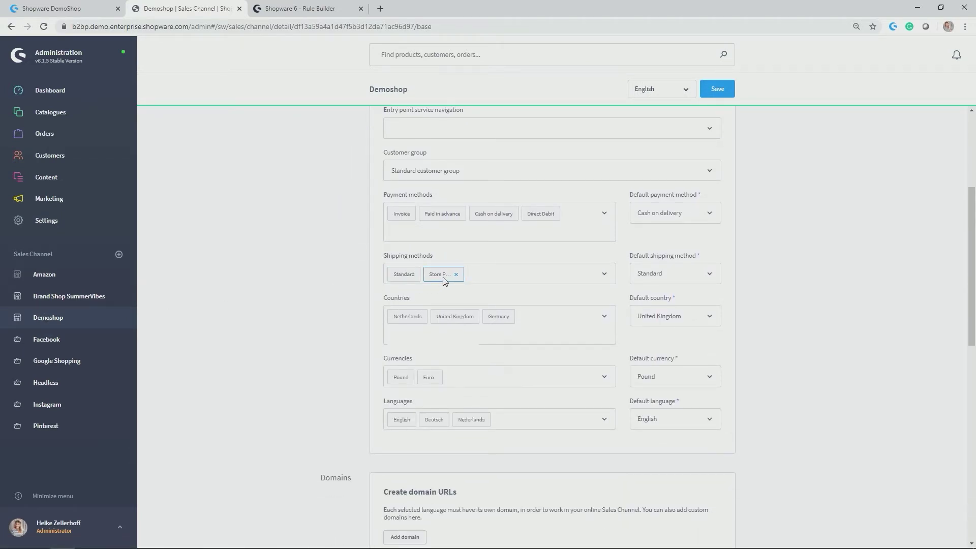
{"action": "left_click", "coordinate": [482, 273]}
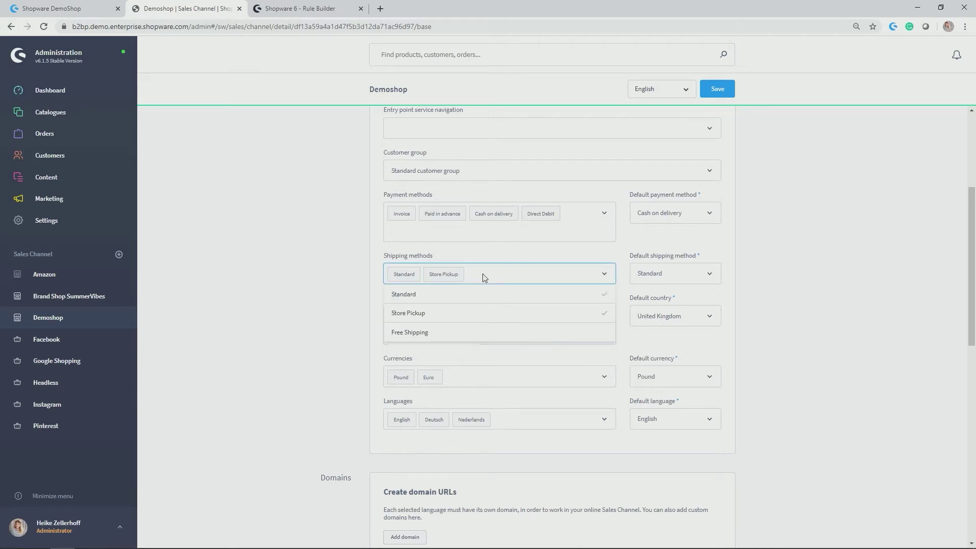
{"action": "left_click", "coordinate": [466, 333]}
{"action": "left_click", "coordinate": [852, 197]}
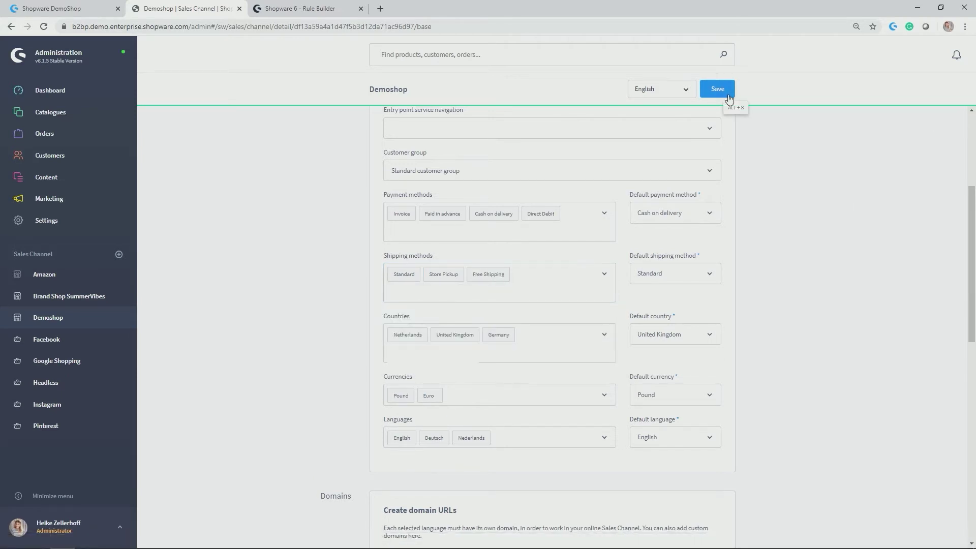
{"action": "left_click", "coordinate": [728, 90]}
{"action": "mouse_move", "coordinate": [83, 129]}
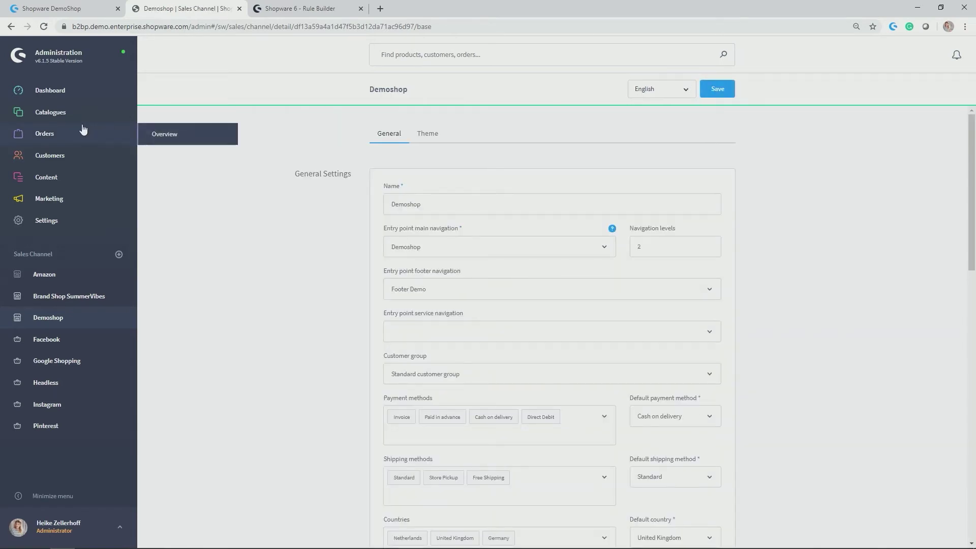
Search customers for 'e', confirm the test customer's Orders tab is empty, then switch to the storefront.
{"action": "left_click", "coordinate": [80, 156]}
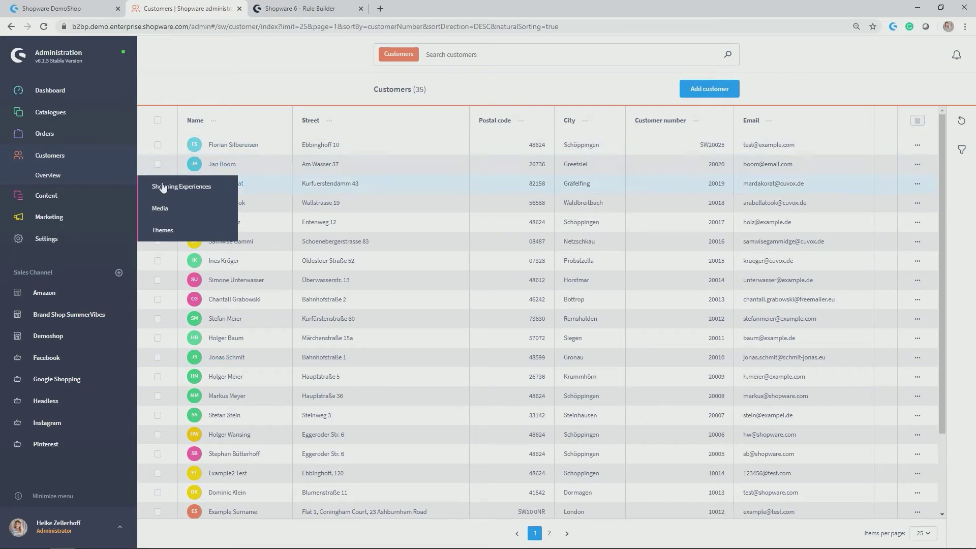
{"action": "left_click", "coordinate": [472, 57]}
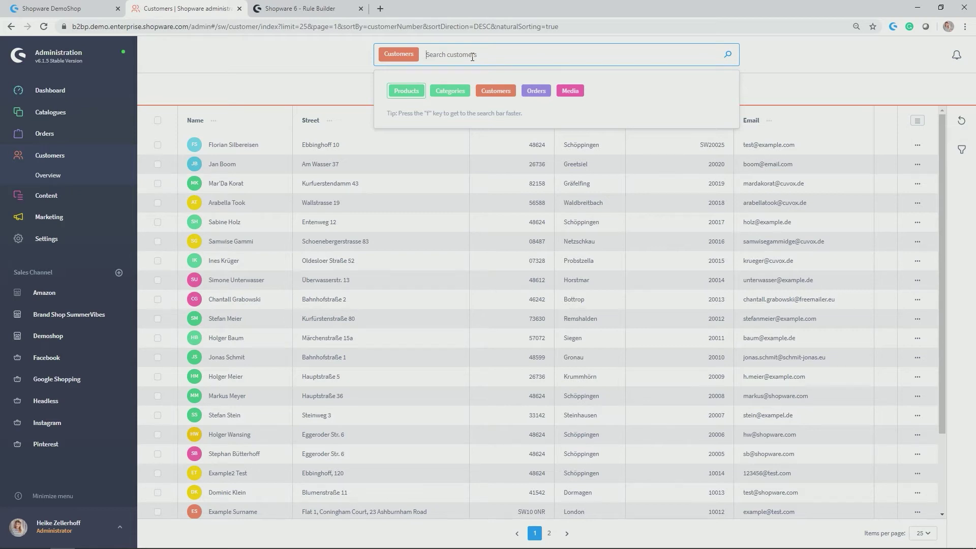
{"action": "type", "text": "example"}
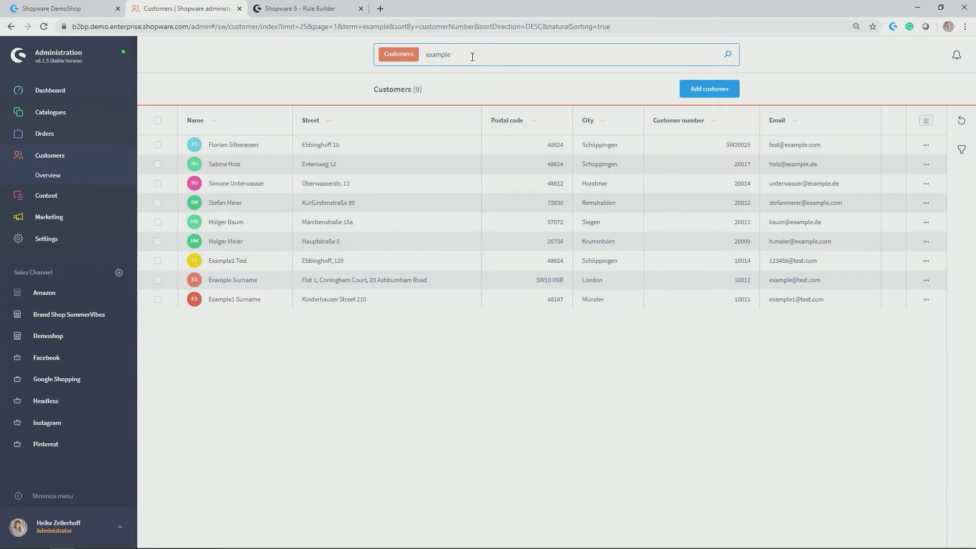
{"action": "left_click", "coordinate": [243, 281]}
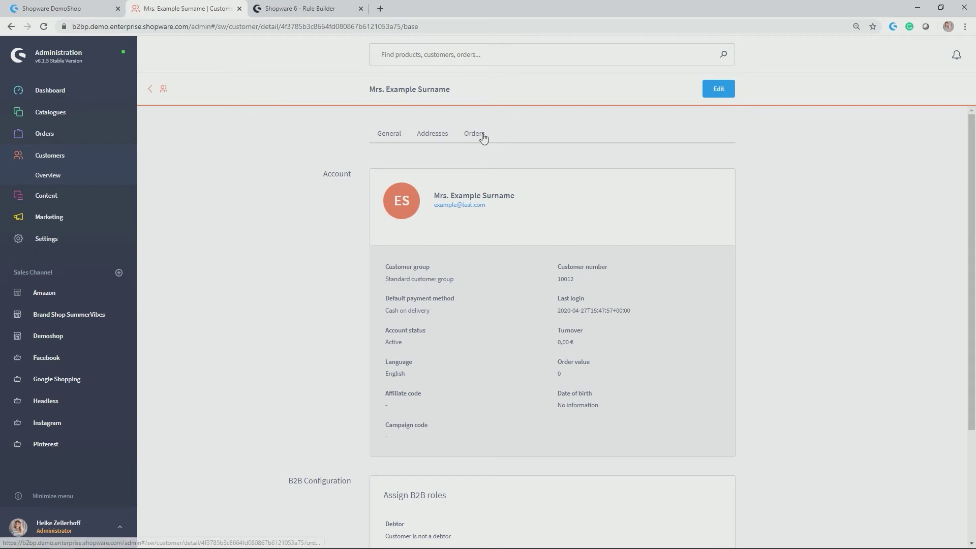
{"action": "left_click", "coordinate": [481, 135]}
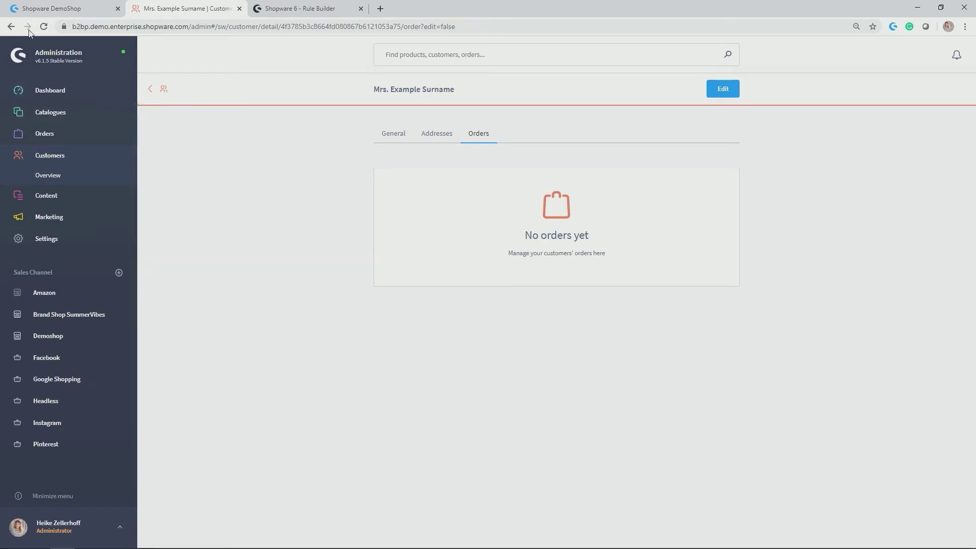
{"action": "left_click", "coordinate": [46, 8]}
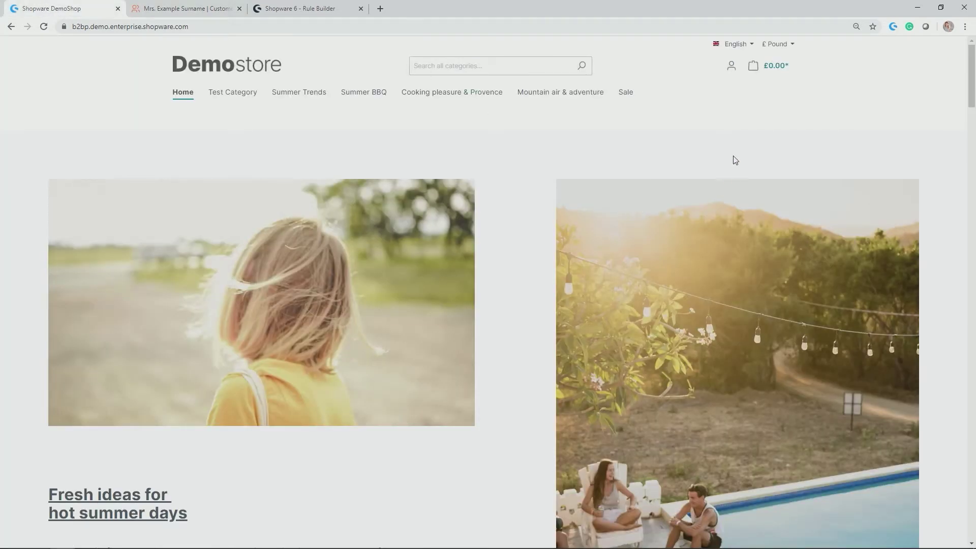
Log in to the Demostore as the test customer with the saved email and password.
{"action": "left_click", "coordinate": [730, 66]}
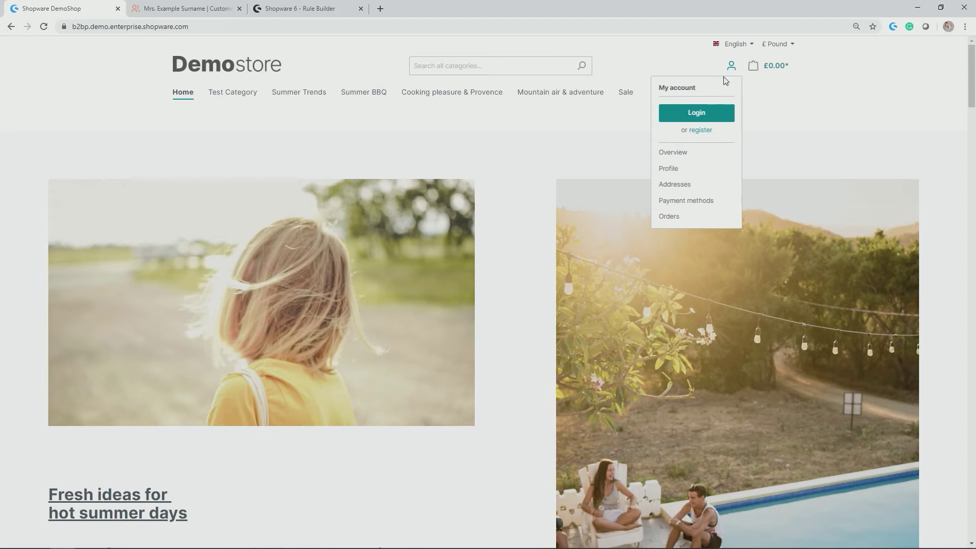
{"action": "left_click", "coordinate": [704, 113]}
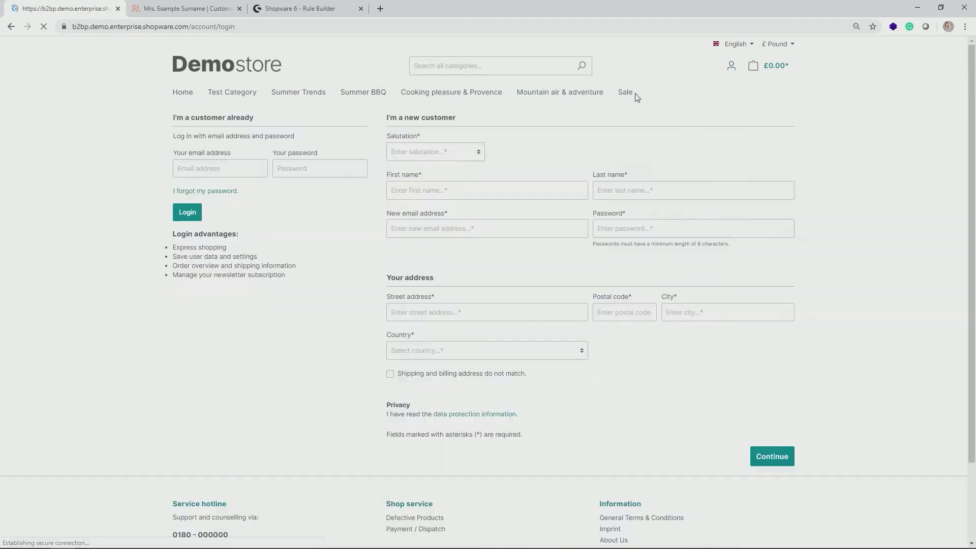
{"action": "left_click", "coordinate": [222, 163]}
{"action": "type", "text": "example@test.com"}
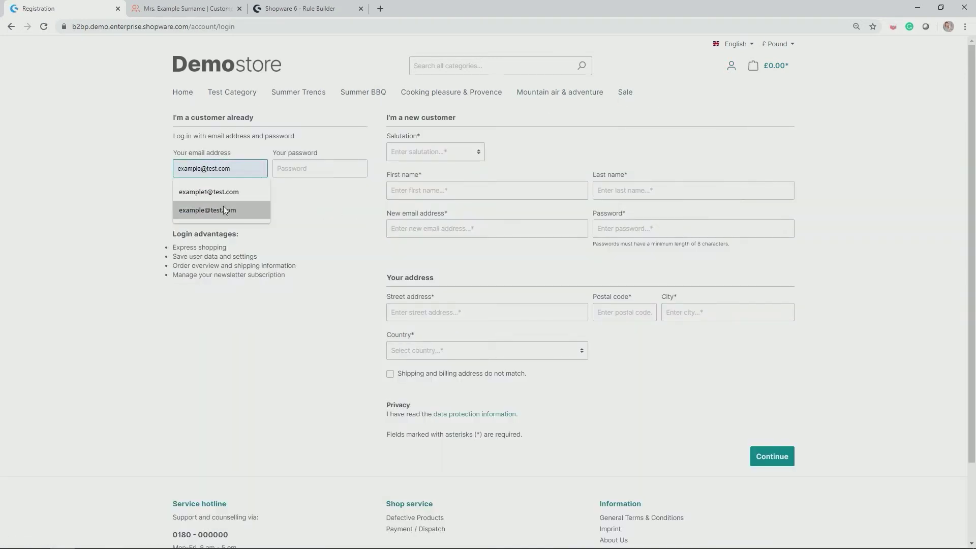
{"action": "left_click", "coordinate": [207, 210]}
{"action": "left_click", "coordinate": [315, 170]}
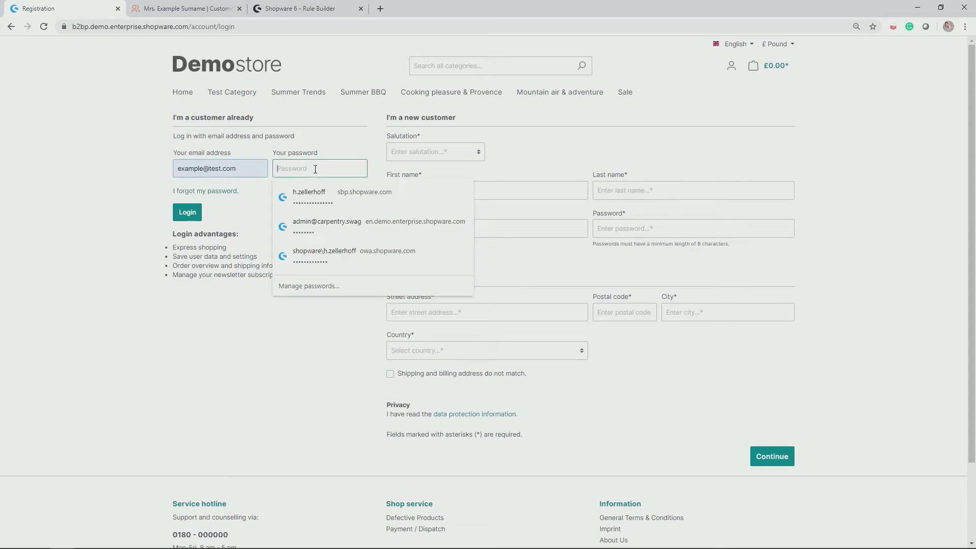
{"action": "type", "text": "sho"}
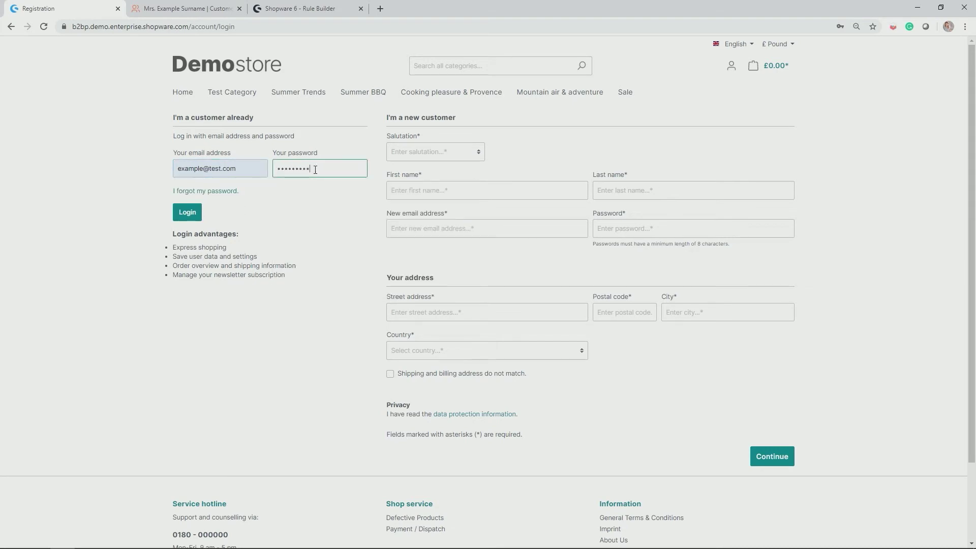
{"action": "key", "text": "Return"}
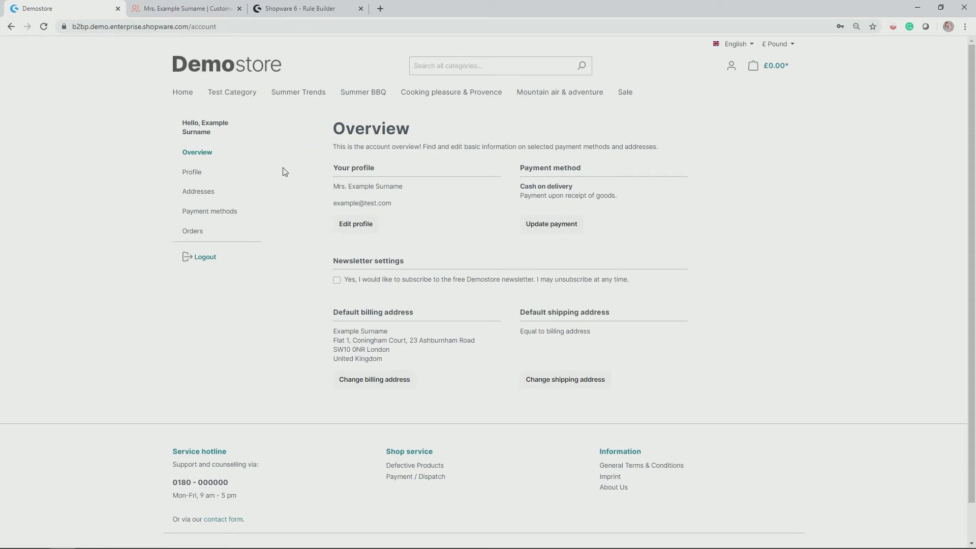
Add EBERHARD 2 Blue Aster from Summer Trends > Fashion to the cart and review the cart.
{"action": "mouse_move", "coordinate": [303, 92]}
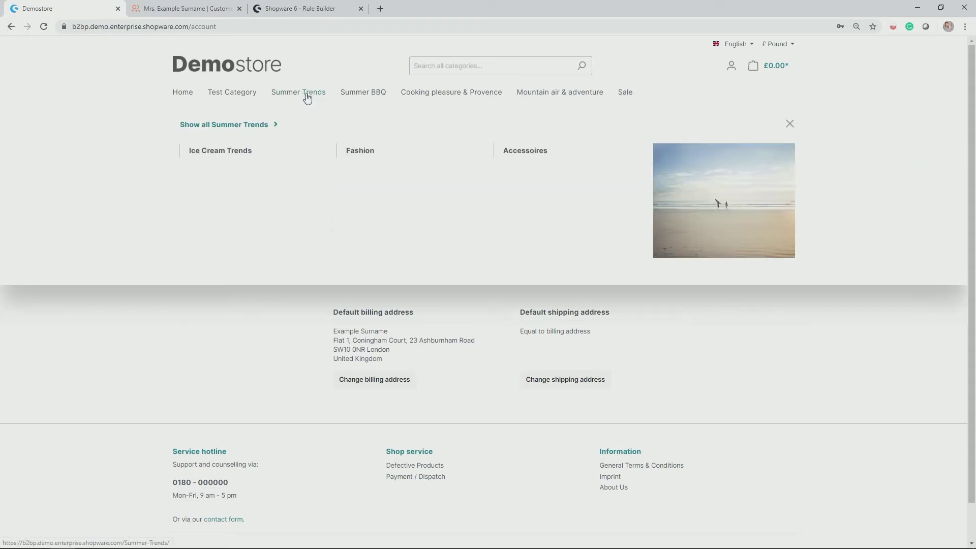
{"action": "left_click", "coordinate": [366, 156]}
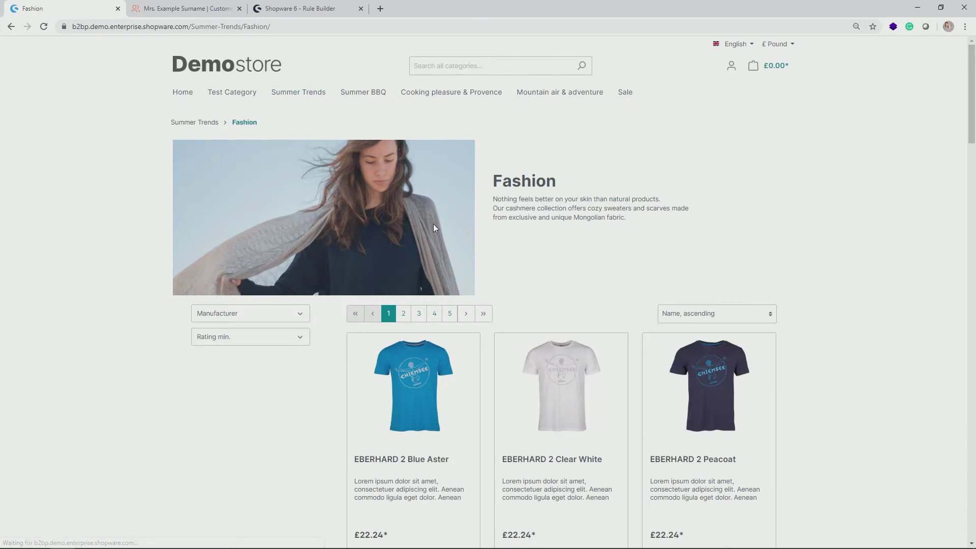
{"action": "scroll", "coordinate": [433, 224], "scroll_direction": "down", "scroll_amount": 2}
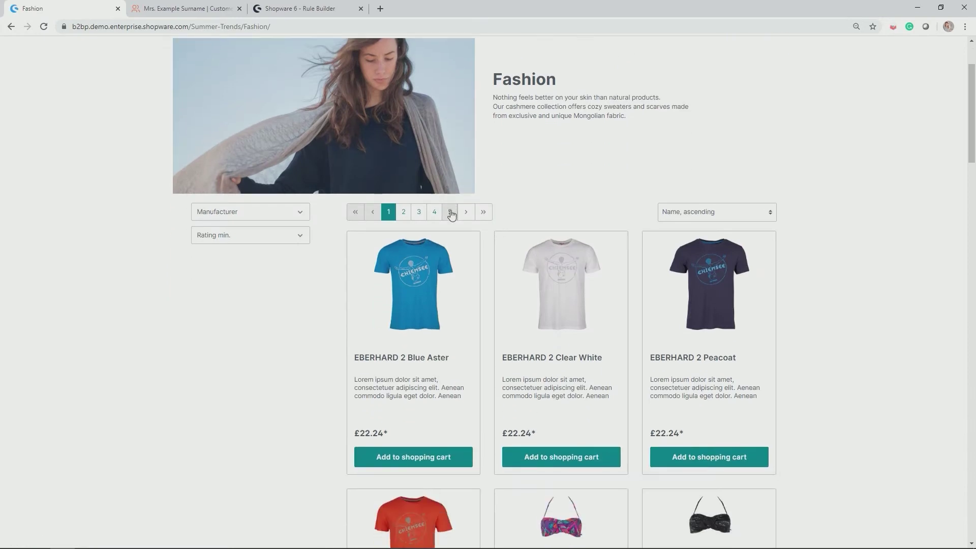
{"action": "left_click", "coordinate": [433, 458]}
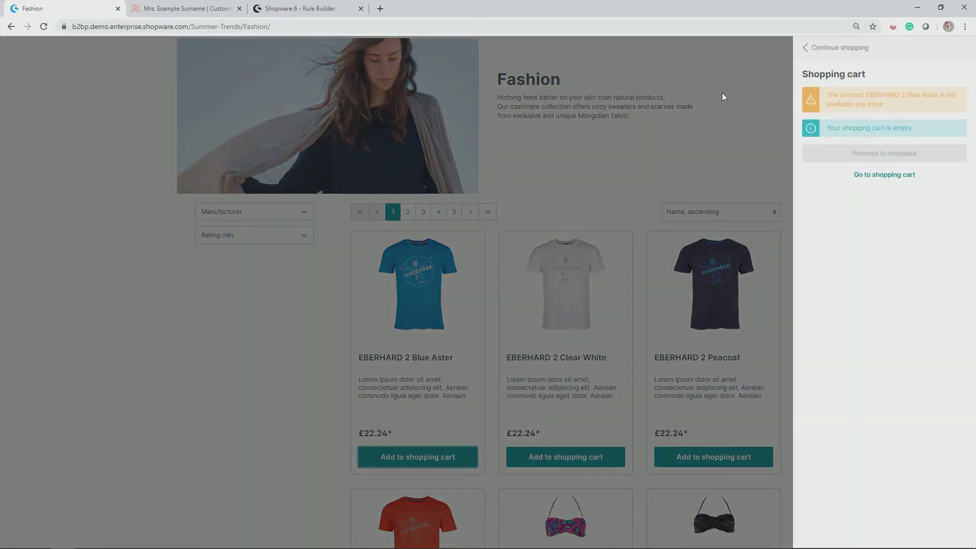
{"action": "left_click", "coordinate": [894, 175]}
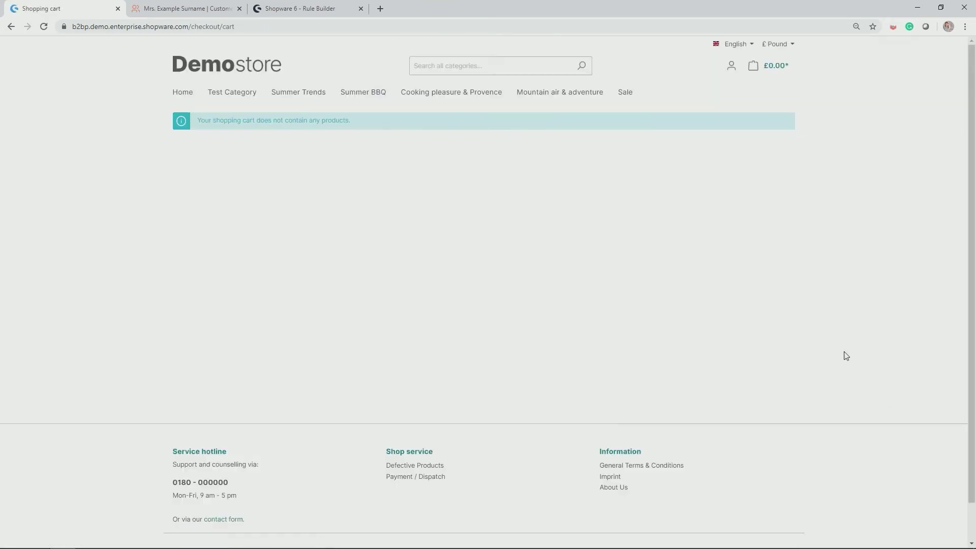
{"action": "left_click", "coordinate": [782, 67]}
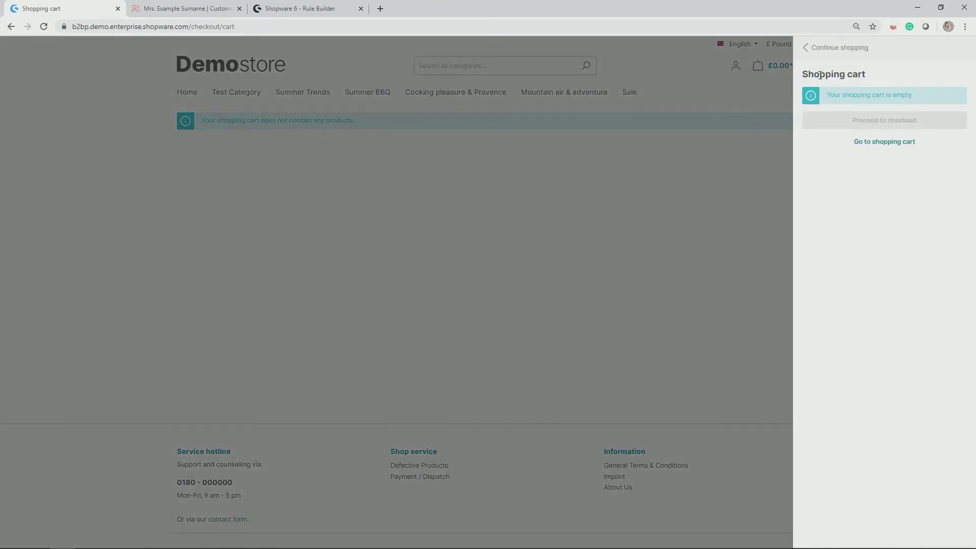
{"action": "left_click", "coordinate": [299, 92]}
Back in Fashion, quick-view EBERHARD 2 Clear White, then add EDONA 2 Peacoat to the cart.
{"action": "left_click", "coordinate": [298, 92]}
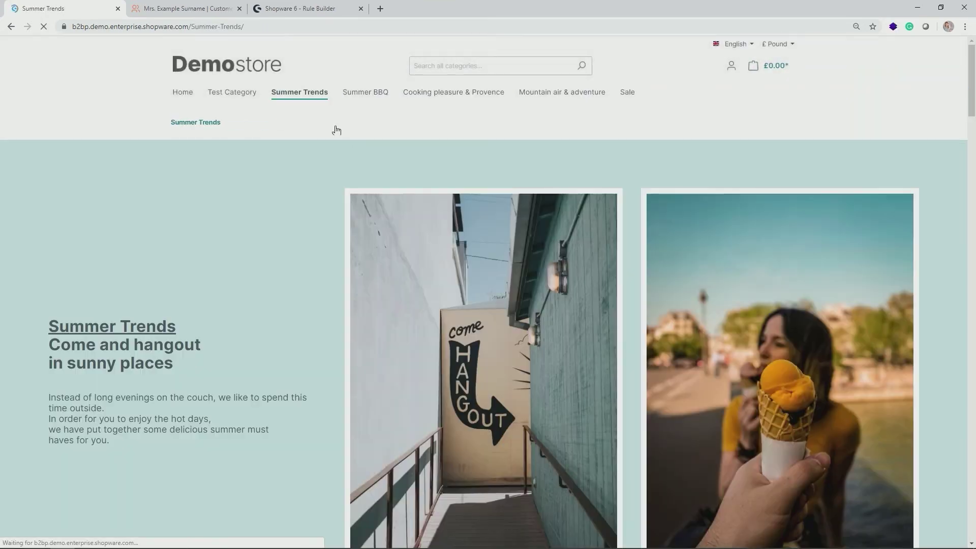
{"action": "mouse_move", "coordinate": [320, 104]}
{"action": "left_click", "coordinate": [361, 152]}
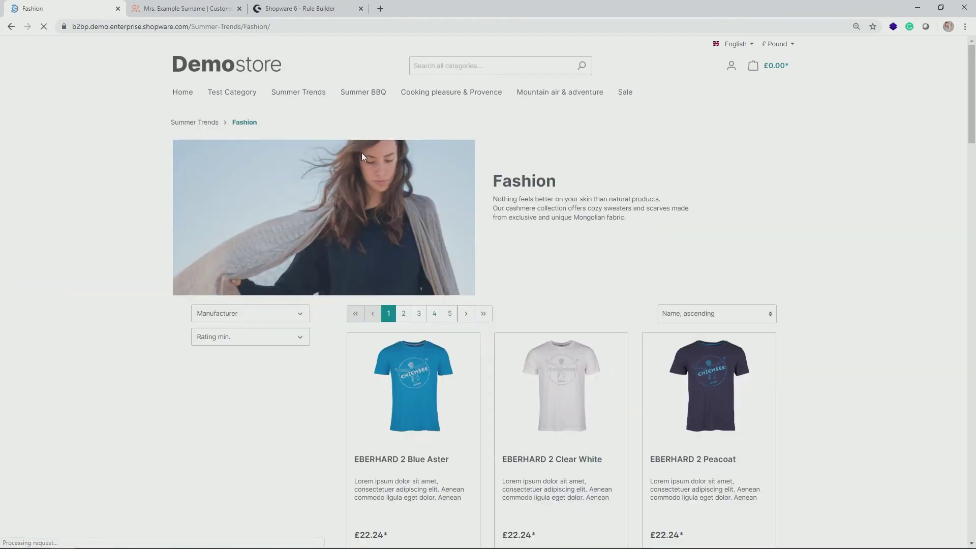
{"action": "left_click", "coordinate": [554, 378]}
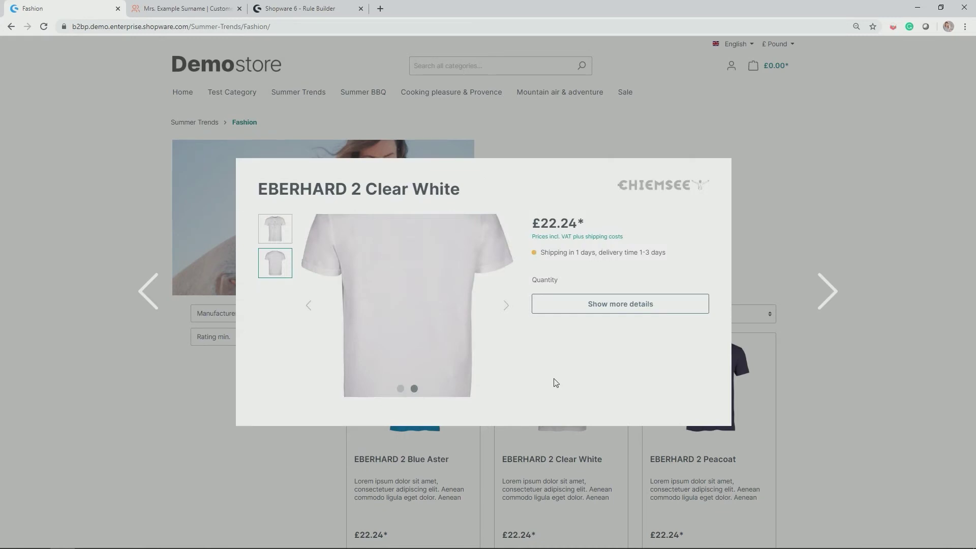
{"action": "left_click", "coordinate": [746, 196]}
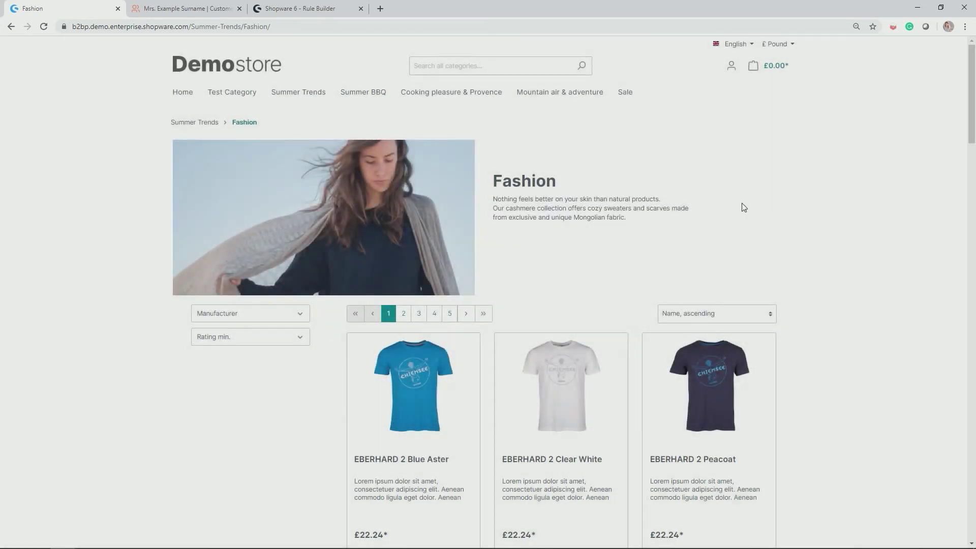
{"action": "scroll", "coordinate": [681, 380], "scroll_direction": "down", "scroll_amount": 1}
{"action": "scroll", "coordinate": [681, 380], "scroll_direction": "down", "scroll_amount": 10}
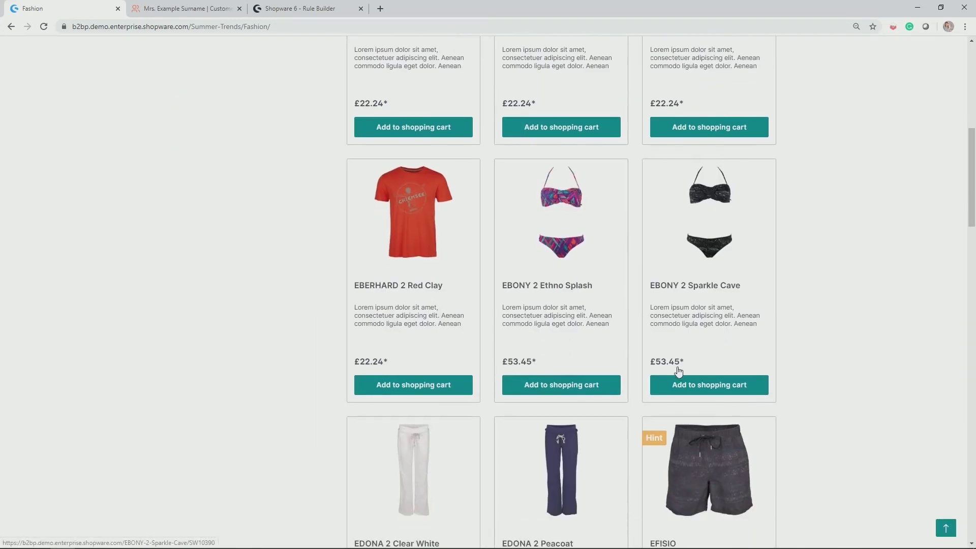
{"action": "left_click", "coordinate": [568, 467]}
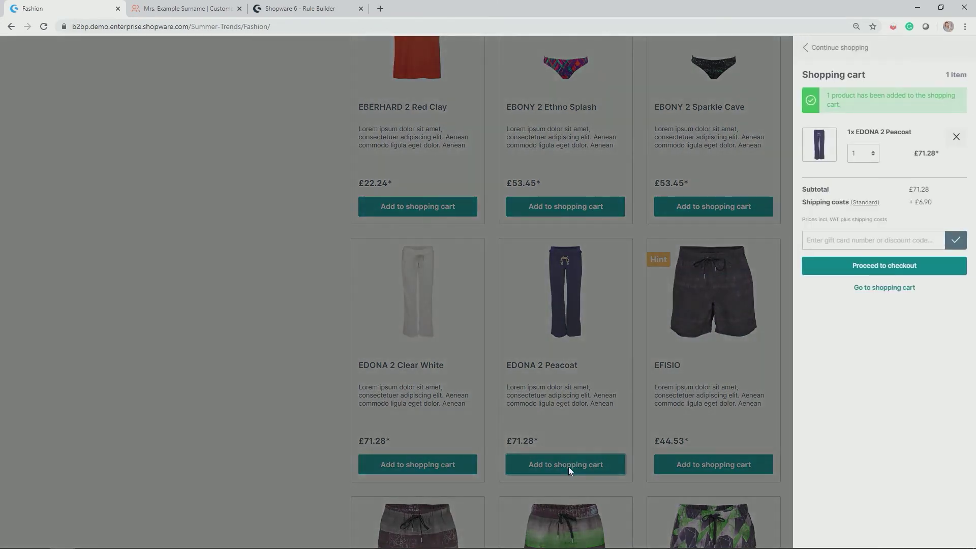
Proceed to checkout and bring up the shipping method choices.
{"action": "left_click", "coordinate": [894, 266]}
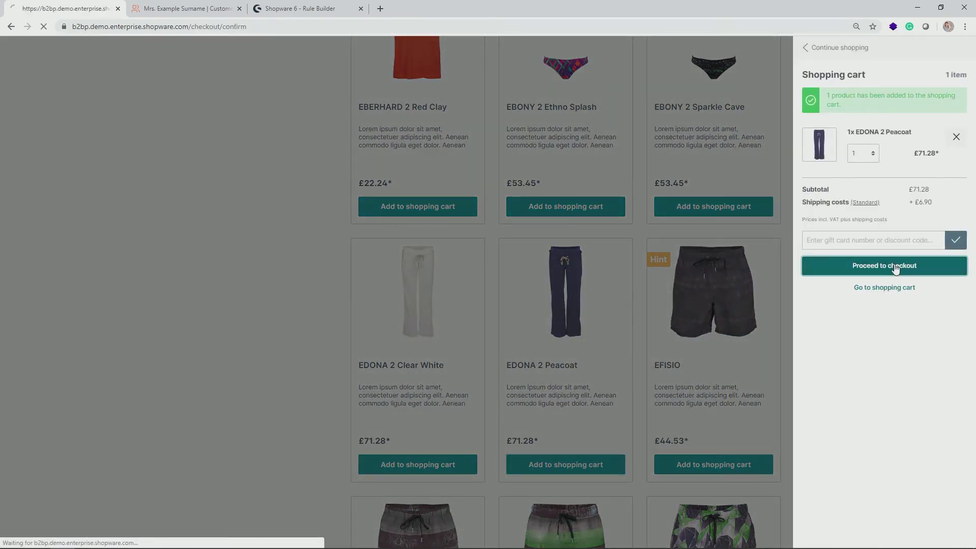
{"action": "scroll", "coordinate": [456, 219], "scroll_direction": "down", "scroll_amount": 1}
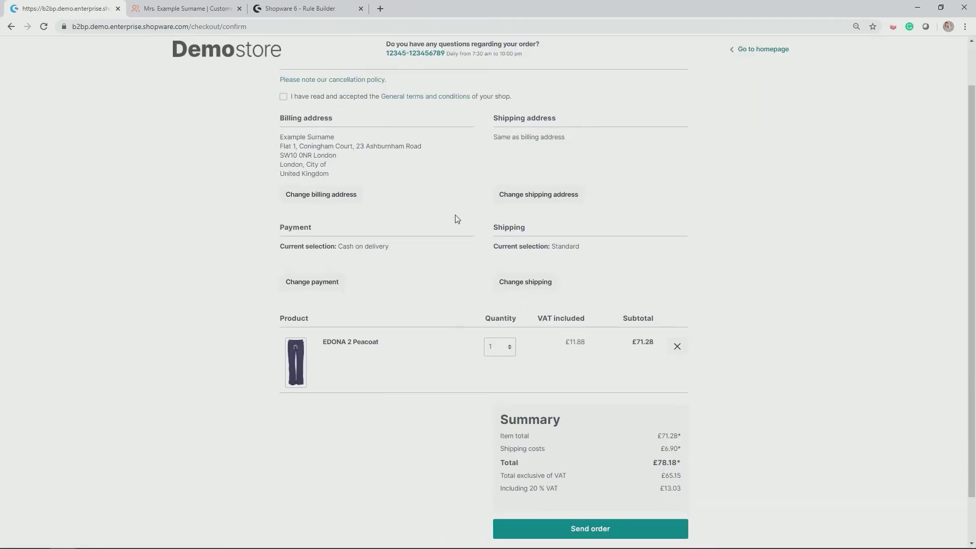
{"action": "left_click", "coordinate": [529, 282]}
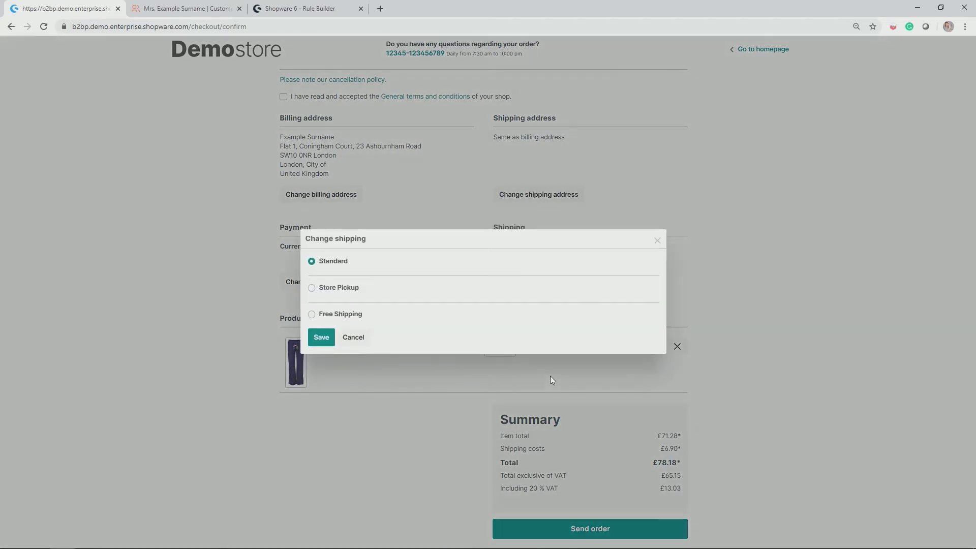
Select Free Shipping as the order's shipping method and save it.
{"action": "left_click_drag", "start_coordinate": [325, 315], "coordinate": [371, 315]}
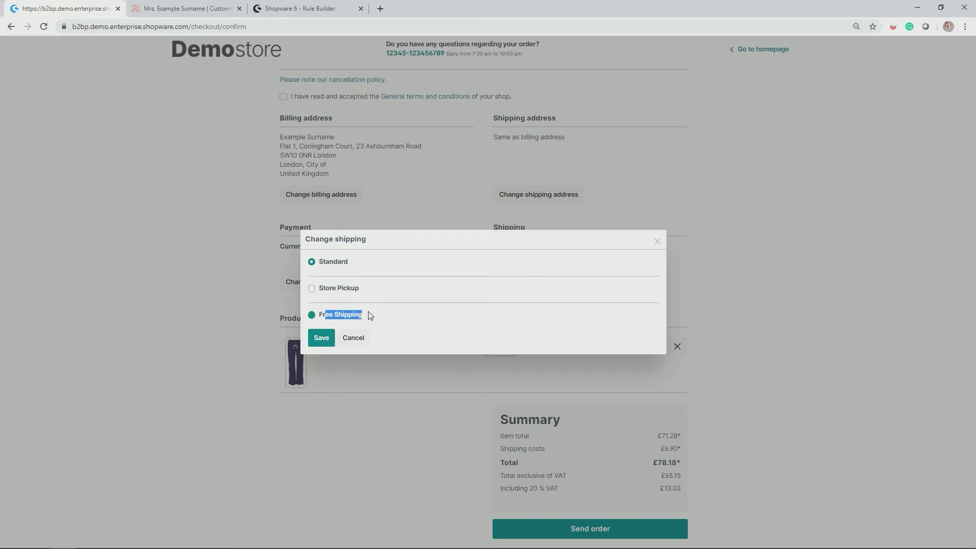
{"action": "left_click", "coordinate": [312, 315]}
{"action": "left_click", "coordinate": [320, 338]}
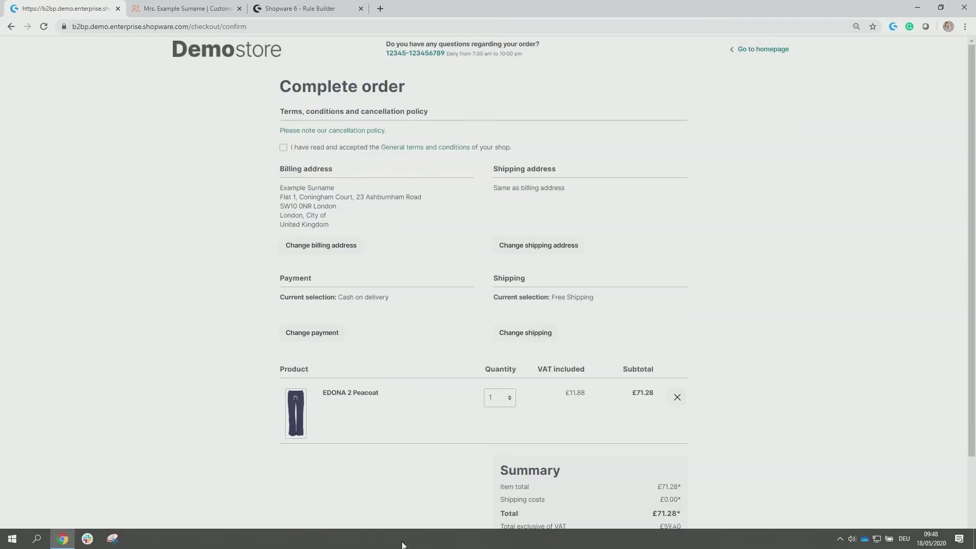
Check the summary shows £0.00 shipping costs and a £71.28 total.
{"action": "scroll", "coordinate": [393, 492], "scroll_direction": "down", "scroll_amount": 2}
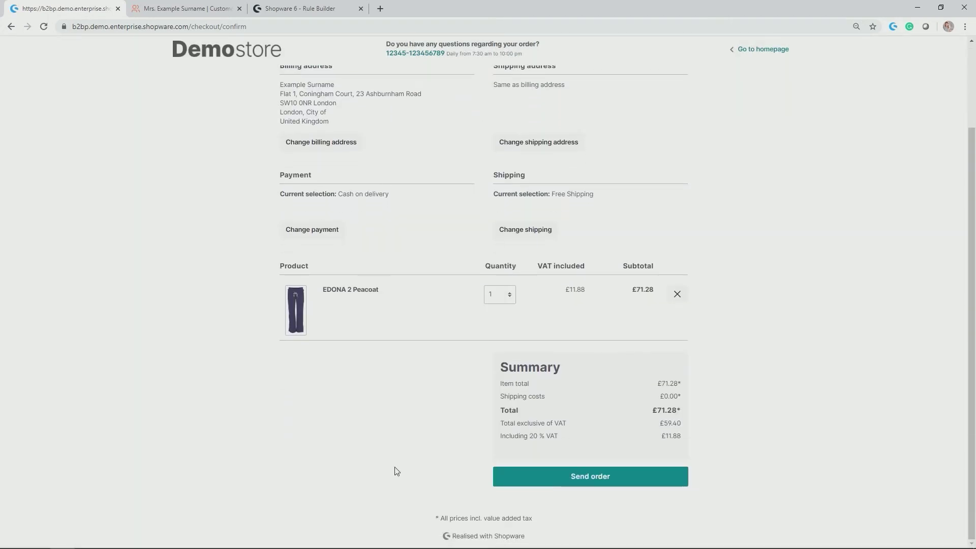
{"action": "left_click_drag", "start_coordinate": [505, 399], "coordinate": [719, 488]}
{"action": "scroll", "coordinate": [643, 410], "scroll_direction": "up", "scroll_amount": 2}
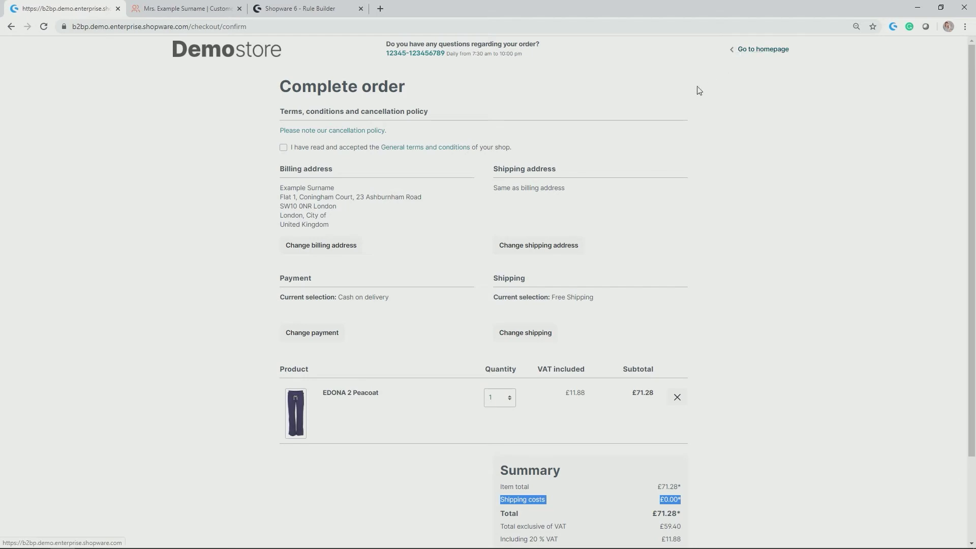
Log out of Demostore via My account, then open Settings in the Administration tab.
{"action": "left_click", "coordinate": [250, 59]}
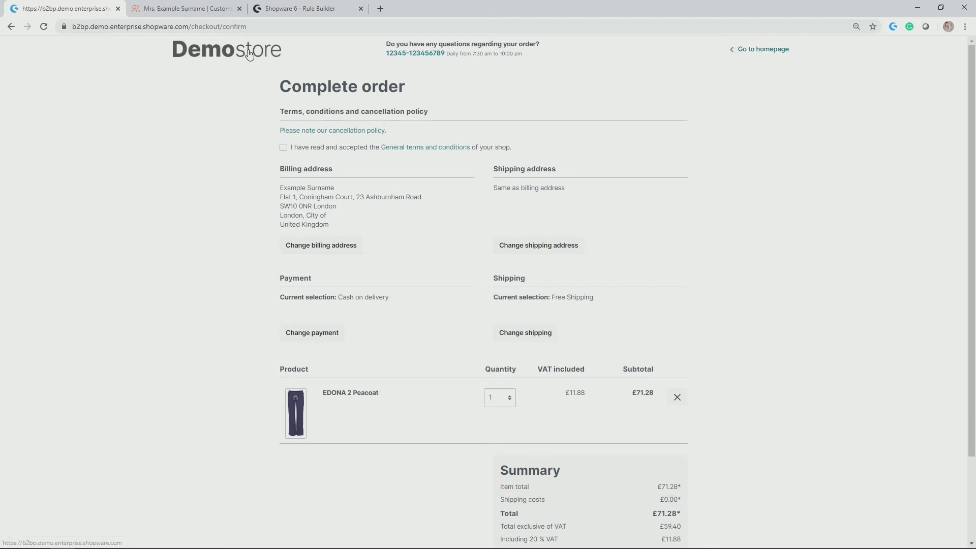
{"action": "left_click", "coordinate": [251, 55]}
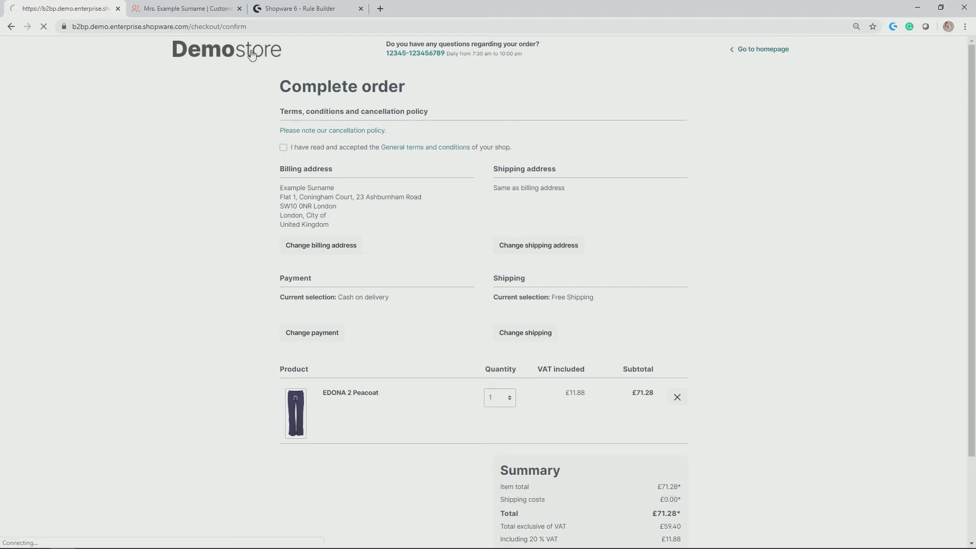
{"action": "left_click", "coordinate": [727, 70]}
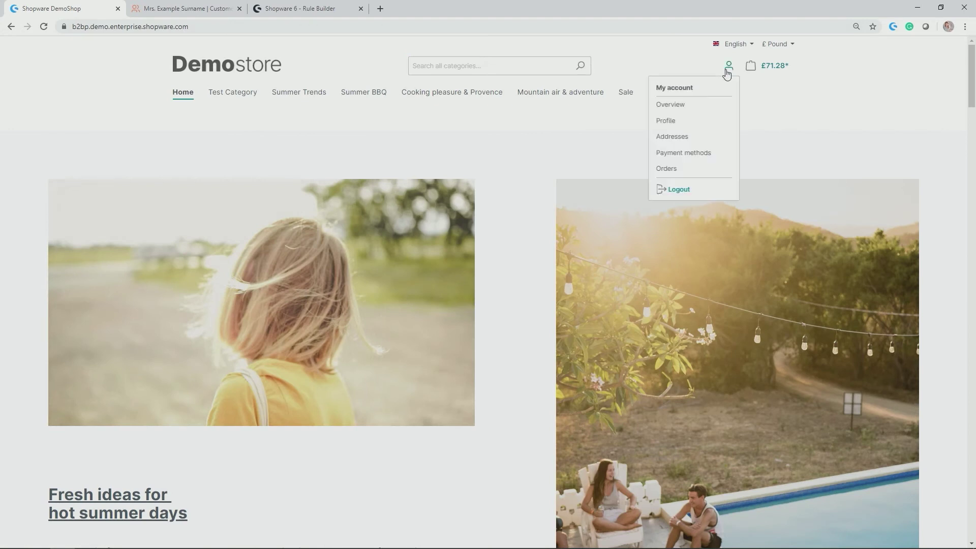
{"action": "left_click", "coordinate": [676, 189]}
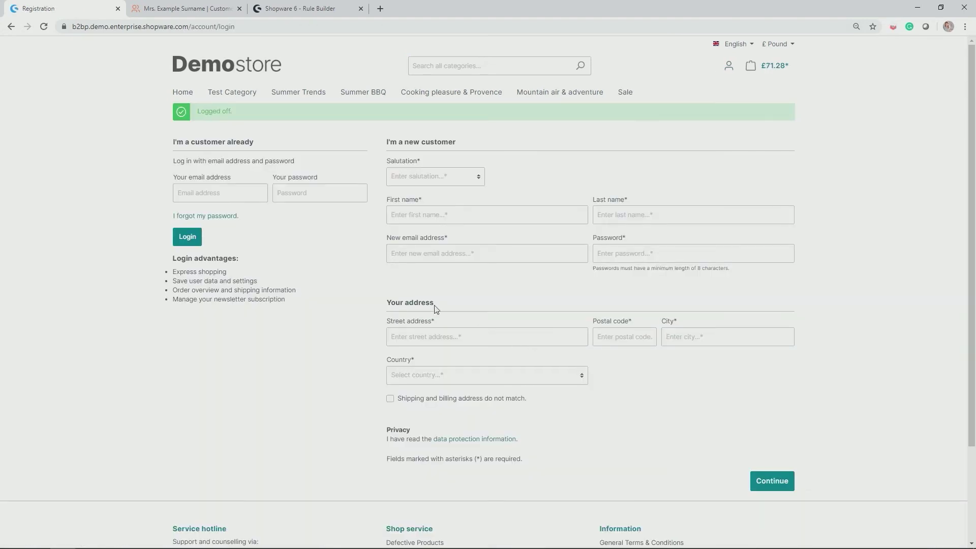
{"action": "left_click", "coordinate": [203, 8]}
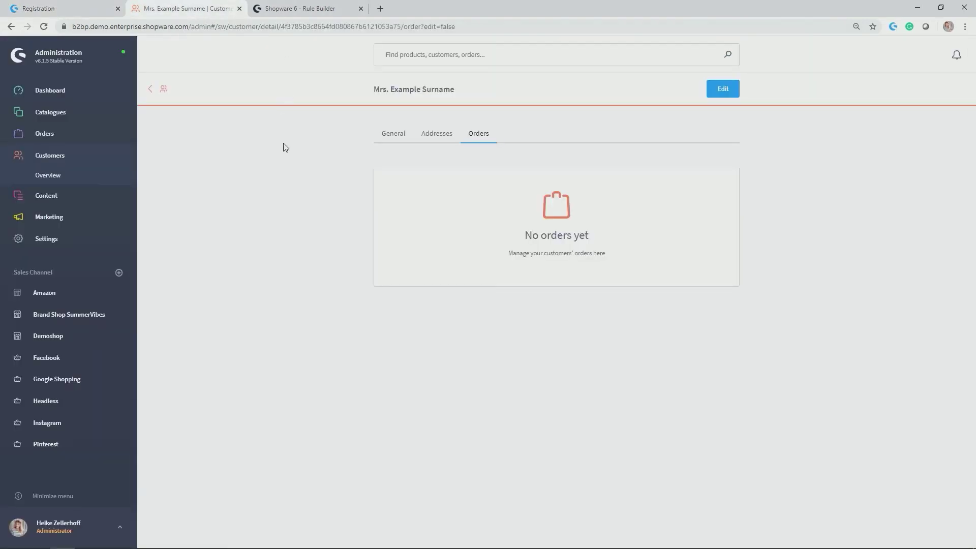
{"action": "left_click", "coordinate": [72, 242]}
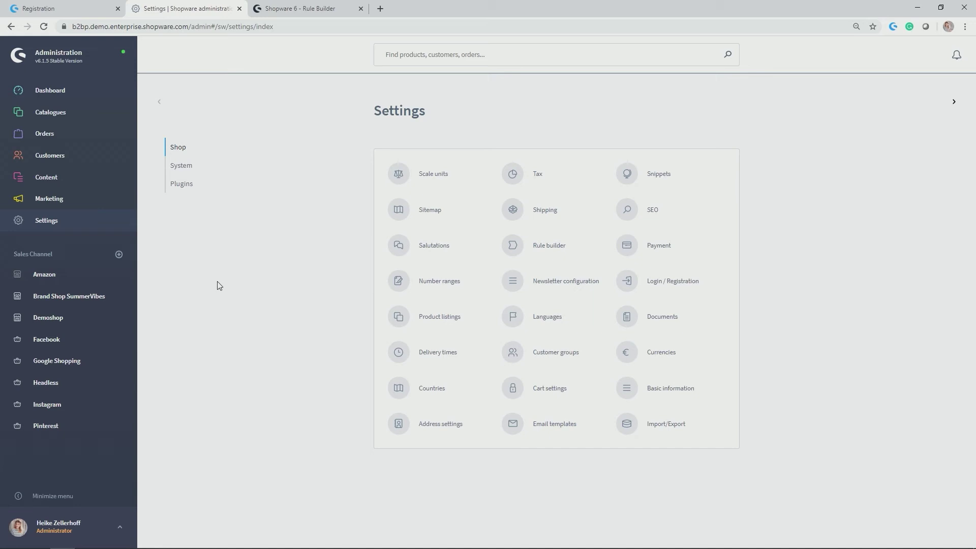
Create a new shipping method in Shipping settings and name it Express.
{"action": "left_click", "coordinate": [514, 211]}
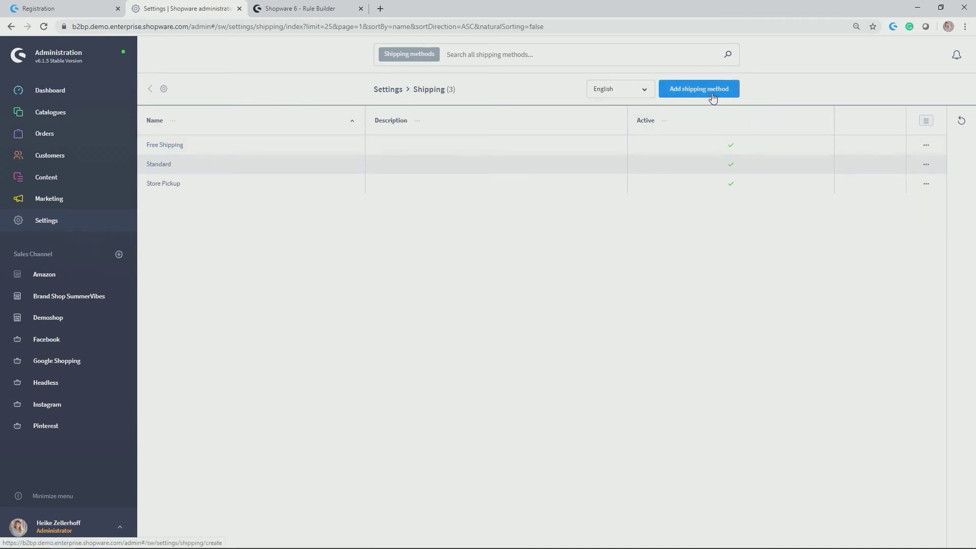
{"action": "left_click", "coordinate": [710, 96]}
{"action": "left_click", "coordinate": [479, 161]}
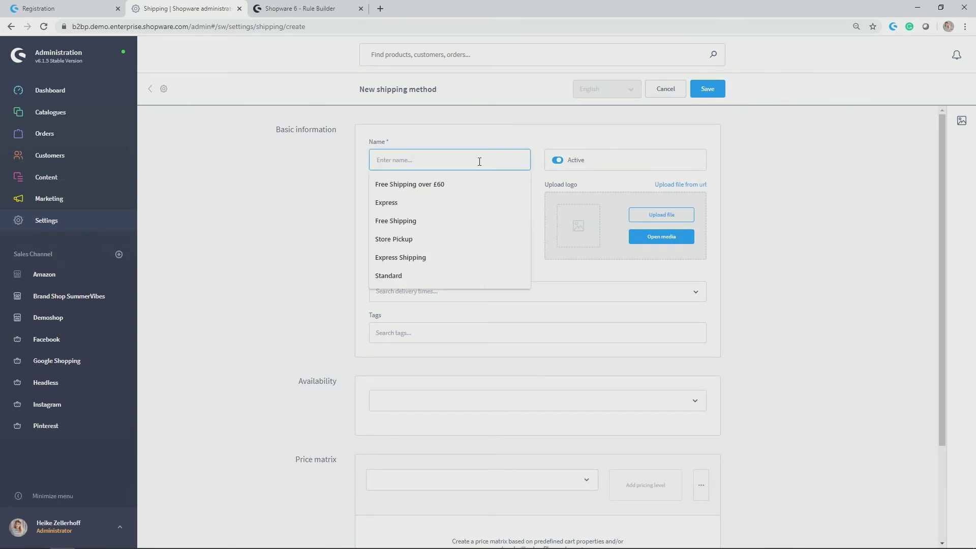
{"action": "left_click", "coordinate": [462, 198]}
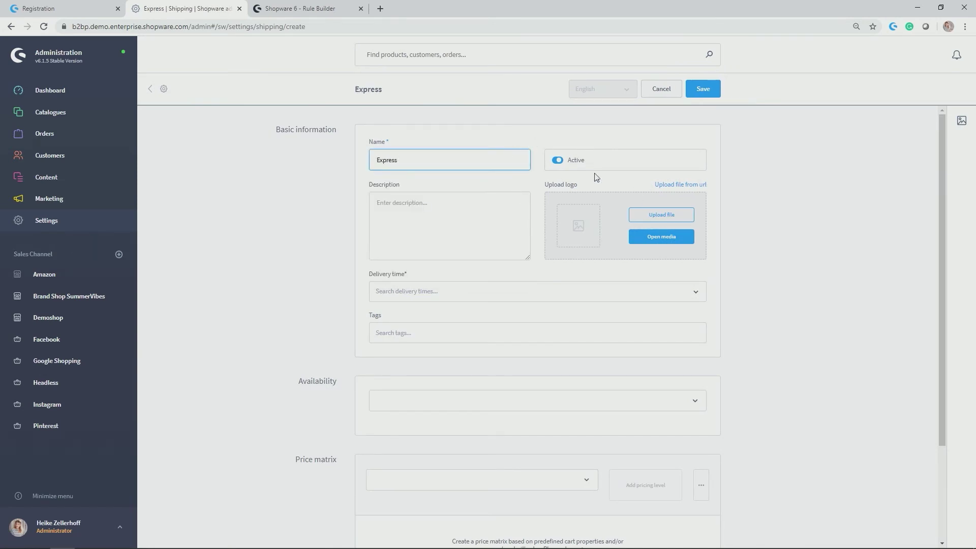
Set the Express shipping method's delivery time to 1 day.
{"action": "scroll", "coordinate": [508, 213], "scroll_direction": "down", "scroll_amount": 2}
{"action": "left_click", "coordinate": [381, 190]}
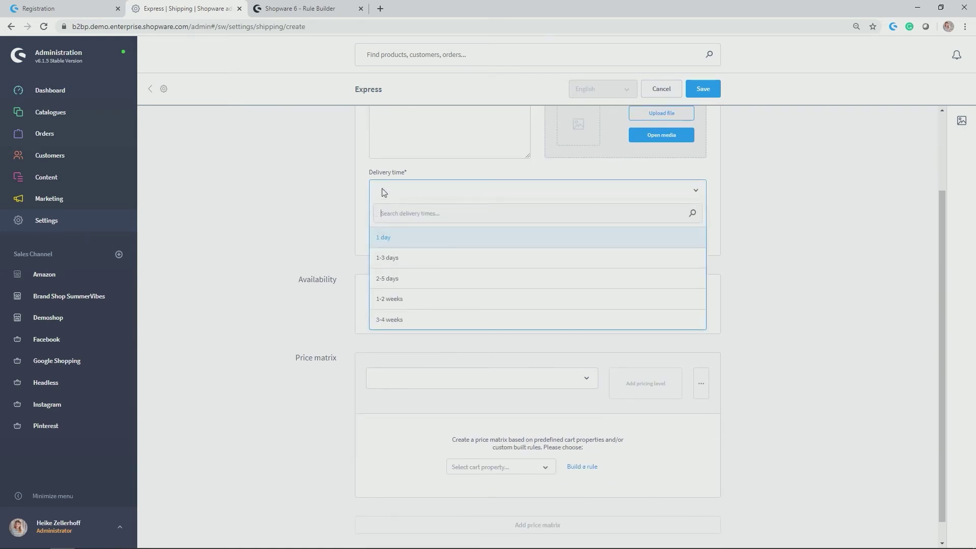
{"action": "left_click", "coordinate": [395, 244]}
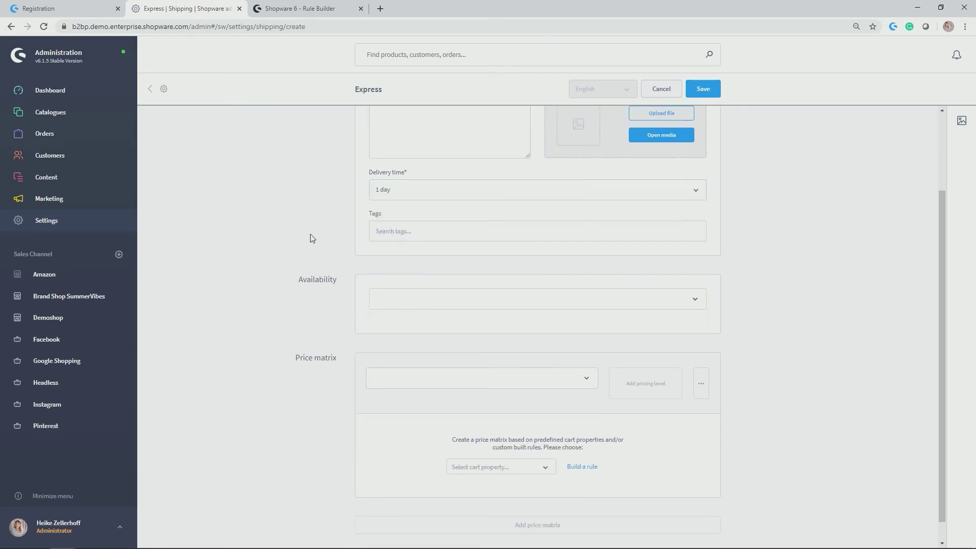
{"action": "scroll", "coordinate": [311, 232], "scroll_direction": "down", "scroll_amount": 1}
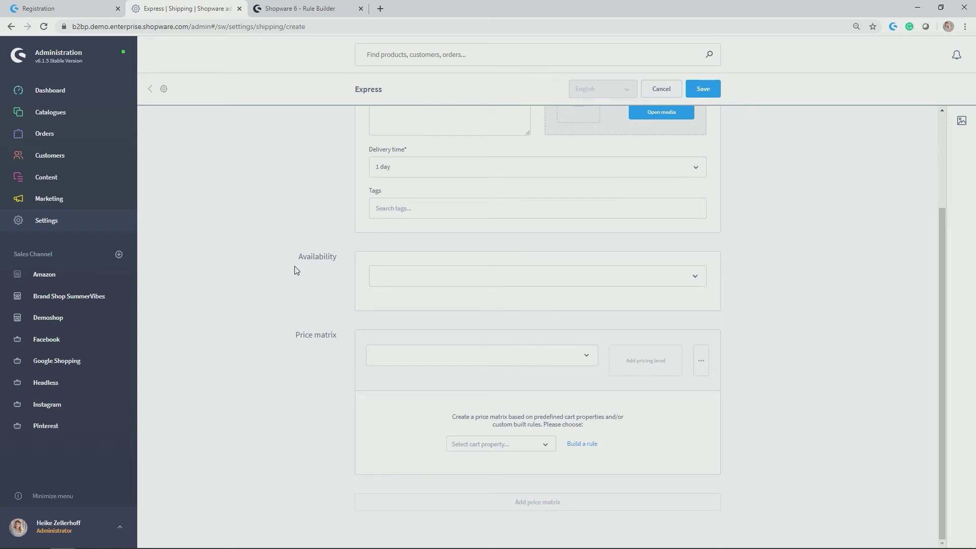
{"action": "left_click_drag", "start_coordinate": [296, 257], "coordinate": [335, 253]}
{"action": "left_click", "coordinate": [685, 280]}
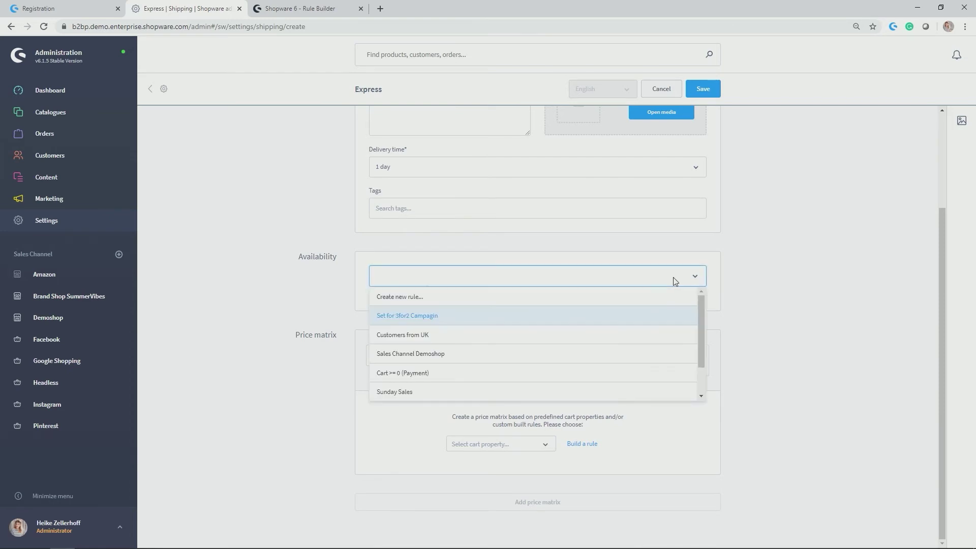
Create a new availability rule named 'Customer is in customer group VIP' with priority 20.
{"action": "left_click", "coordinate": [396, 298]}
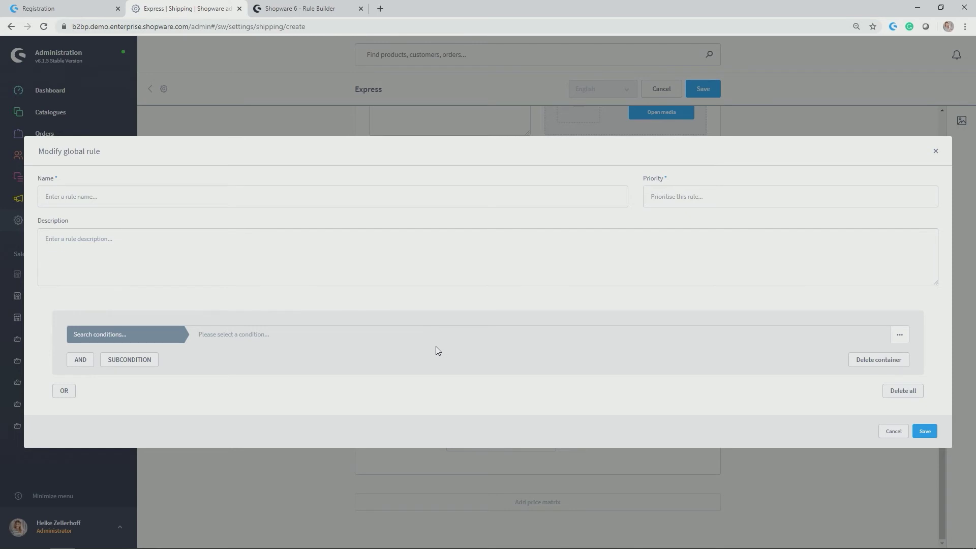
{"action": "left_click", "coordinate": [217, 199]}
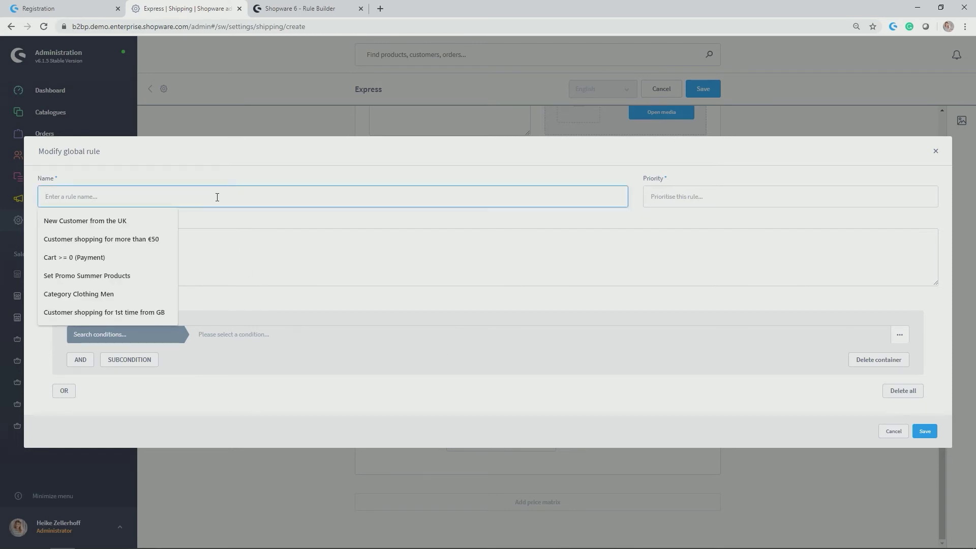
{"action": "type", "text": "Customer"}
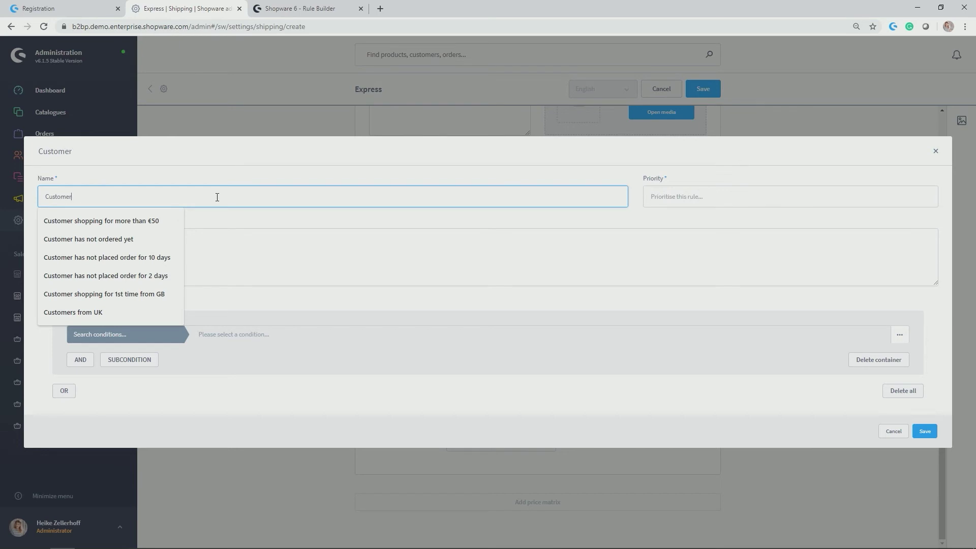
{"action": "type", "text": " is in customer group VIP"}
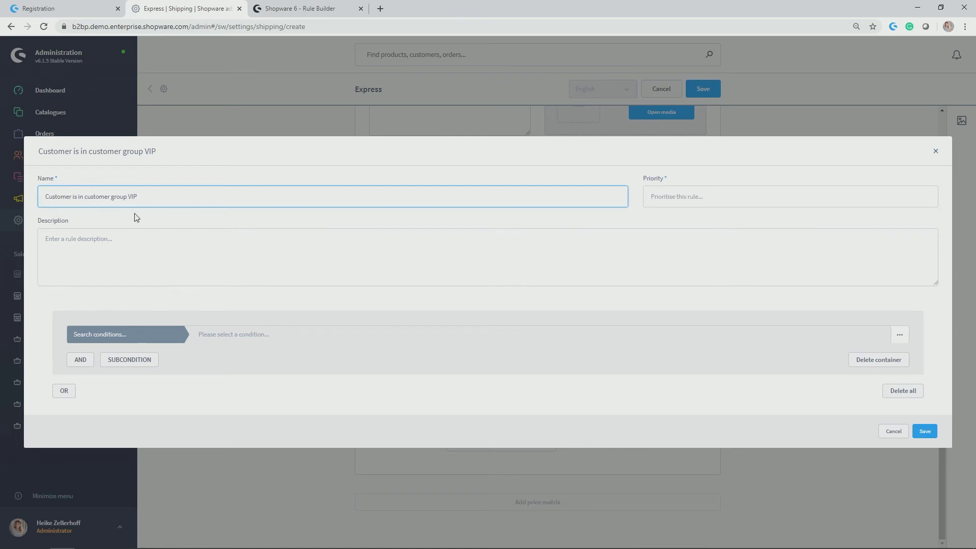
{"action": "left_click", "coordinate": [703, 195]}
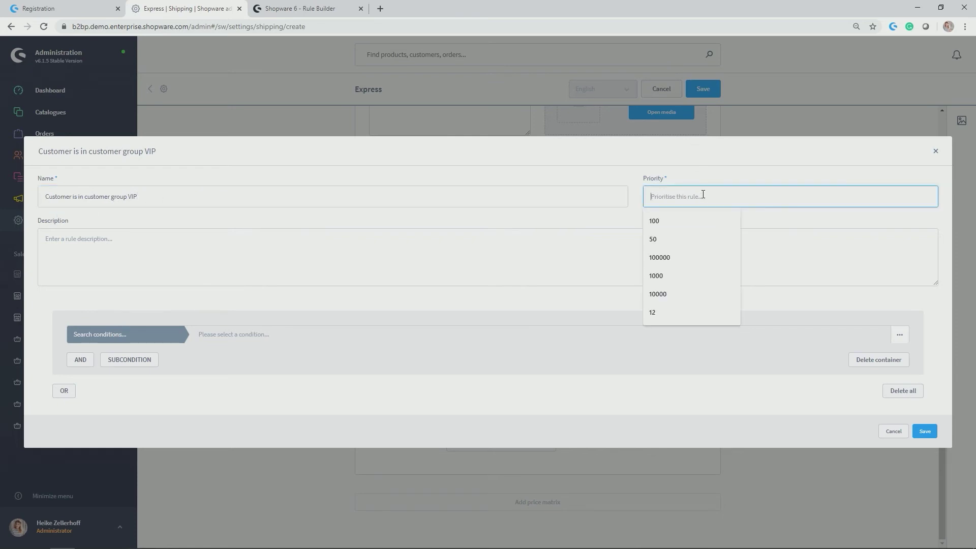
{"action": "type", "text": "20"}
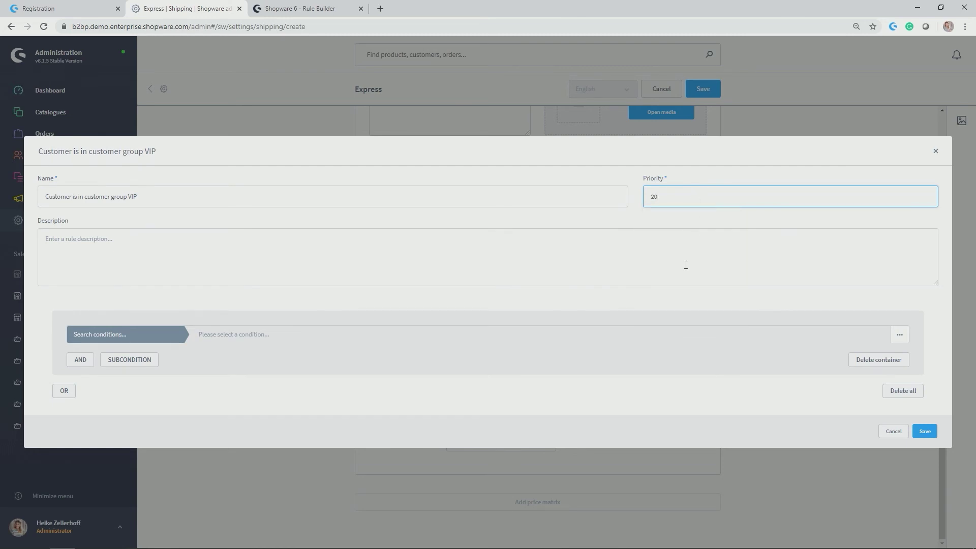
{"action": "left_click", "coordinate": [685, 265]}
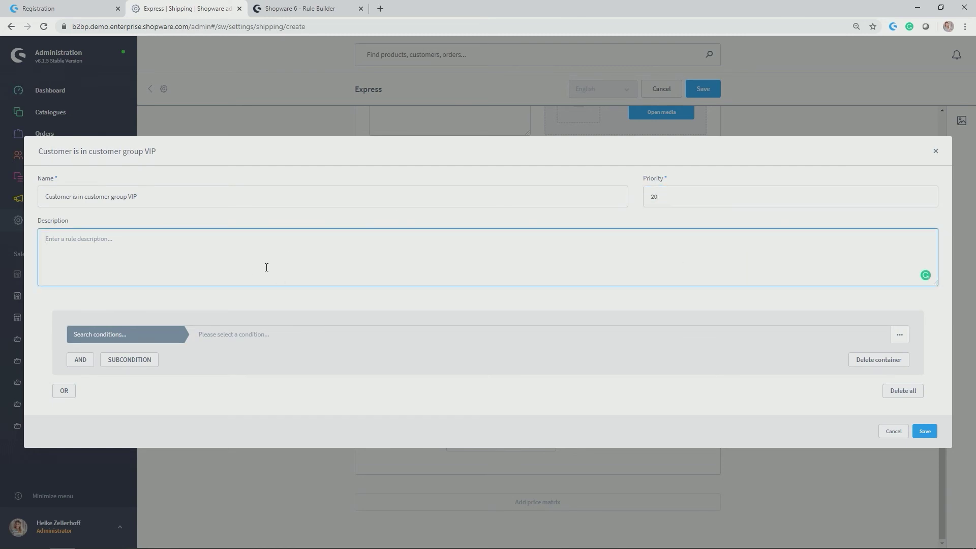
Add the condition Customer group is one of VIP Customers and save the rule.
{"action": "left_click", "coordinate": [157, 336]}
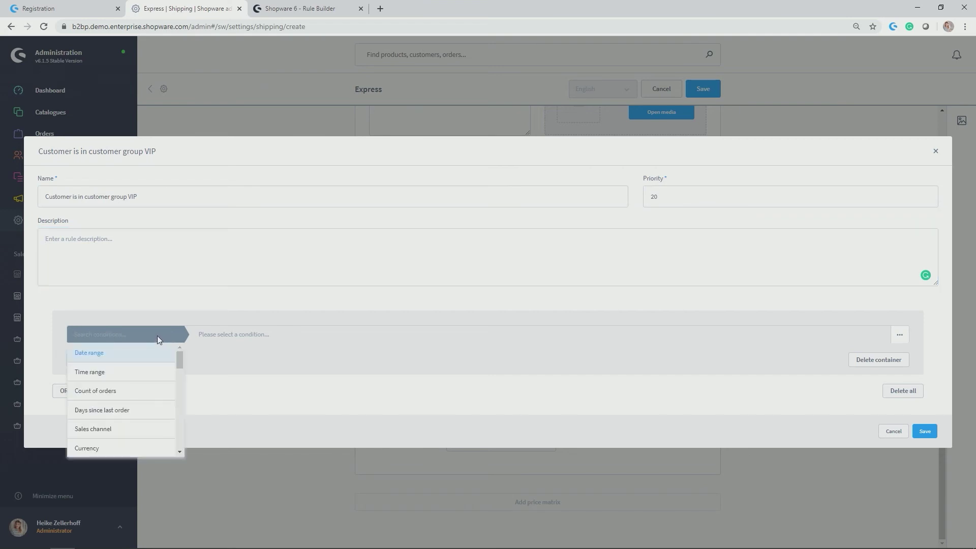
{"action": "type", "text": "cus"}
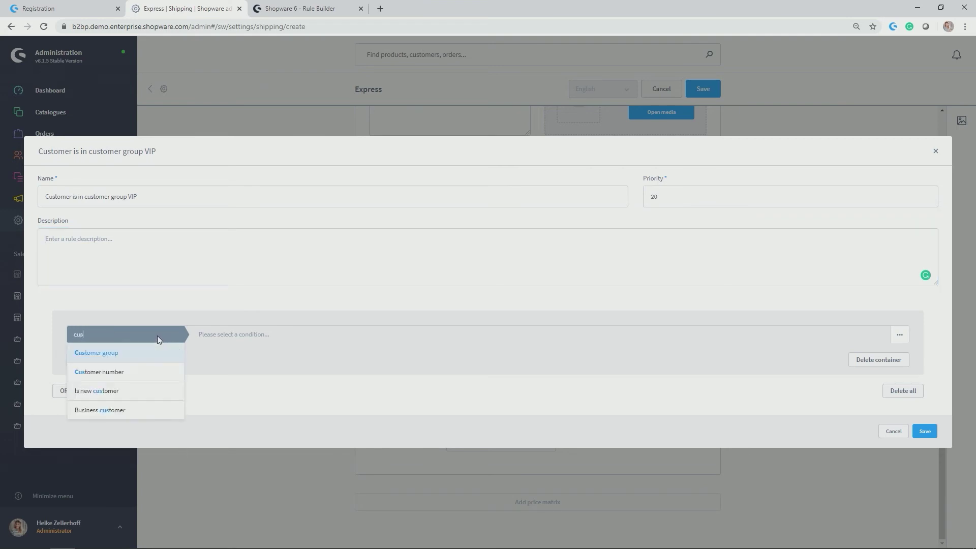
{"action": "left_click", "coordinate": [151, 358]}
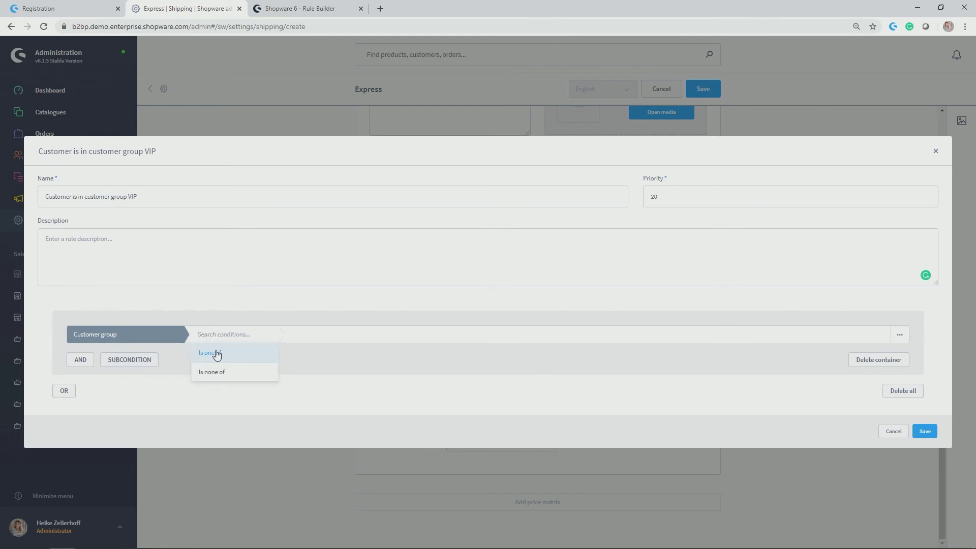
{"action": "left_click", "coordinate": [201, 355]}
{"action": "left_click", "coordinate": [287, 335]}
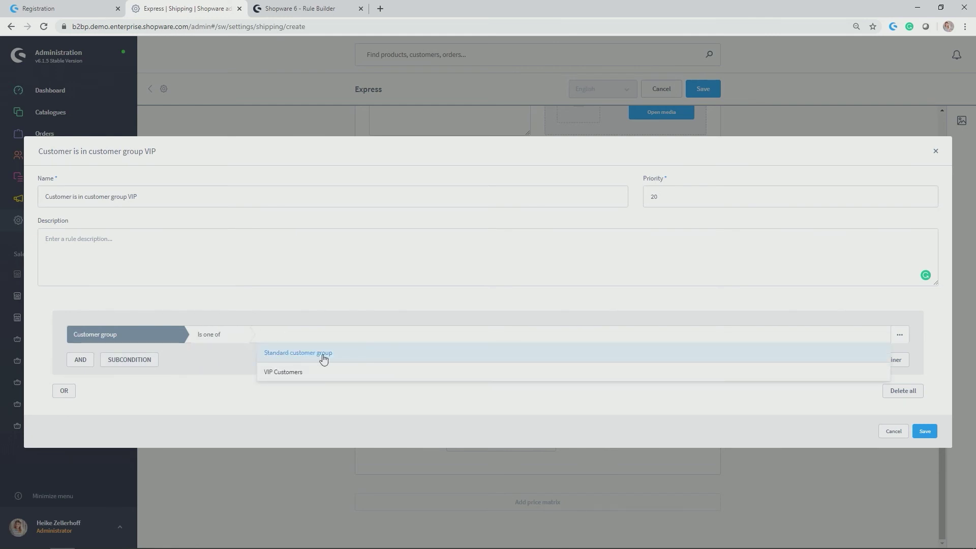
{"action": "left_click", "coordinate": [272, 372]}
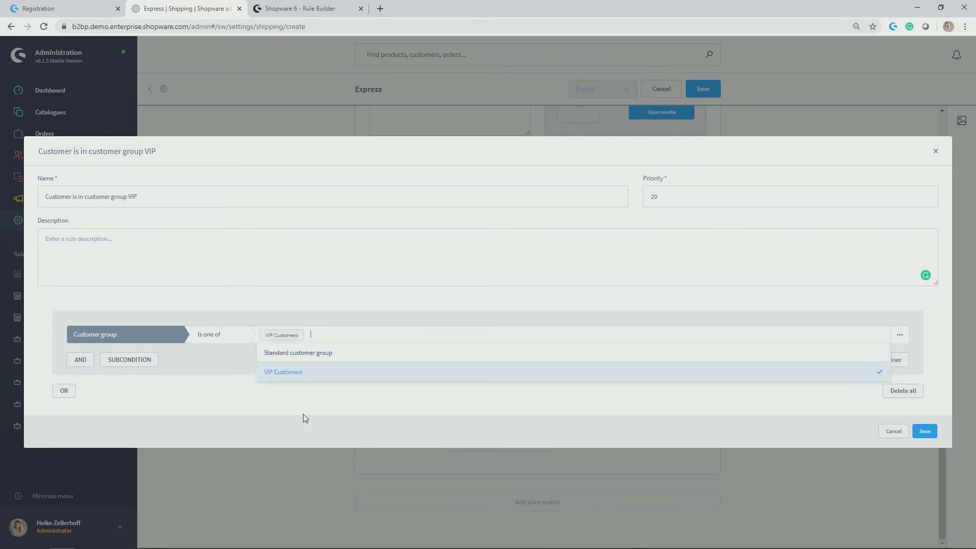
{"action": "left_click", "coordinate": [305, 418]}
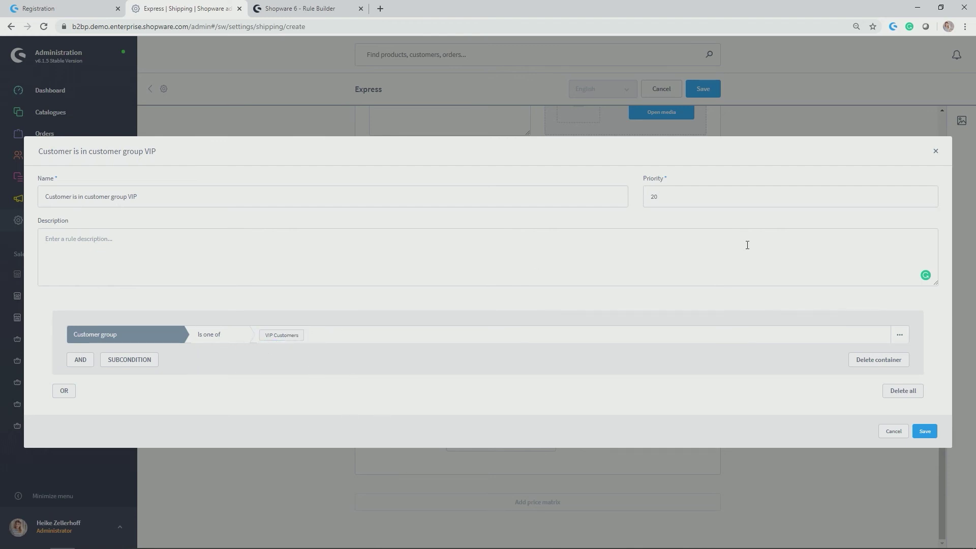
{"action": "left_click", "coordinate": [925, 432]}
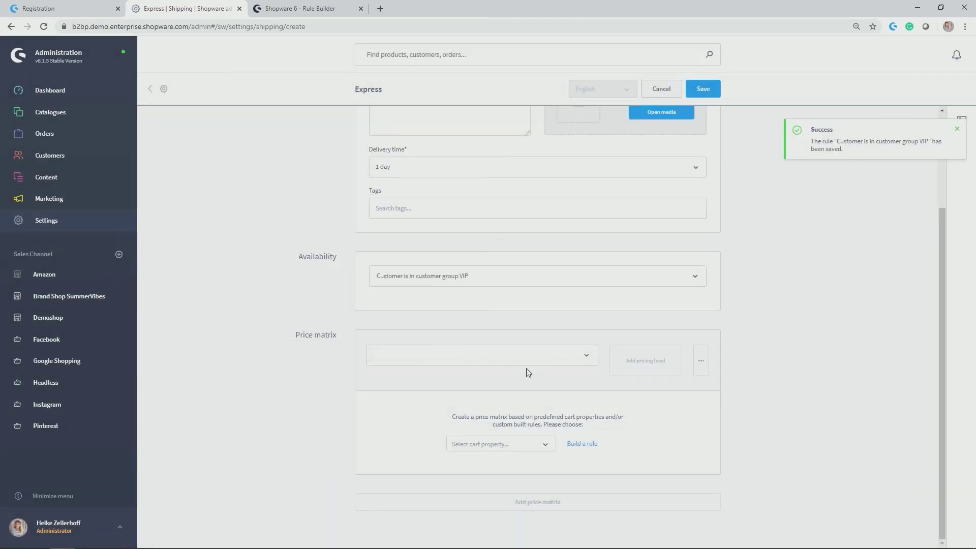
Base Express's price matrix on line item quantity, from 1 at gross 5,0, and save.
{"action": "left_click", "coordinate": [531, 444]}
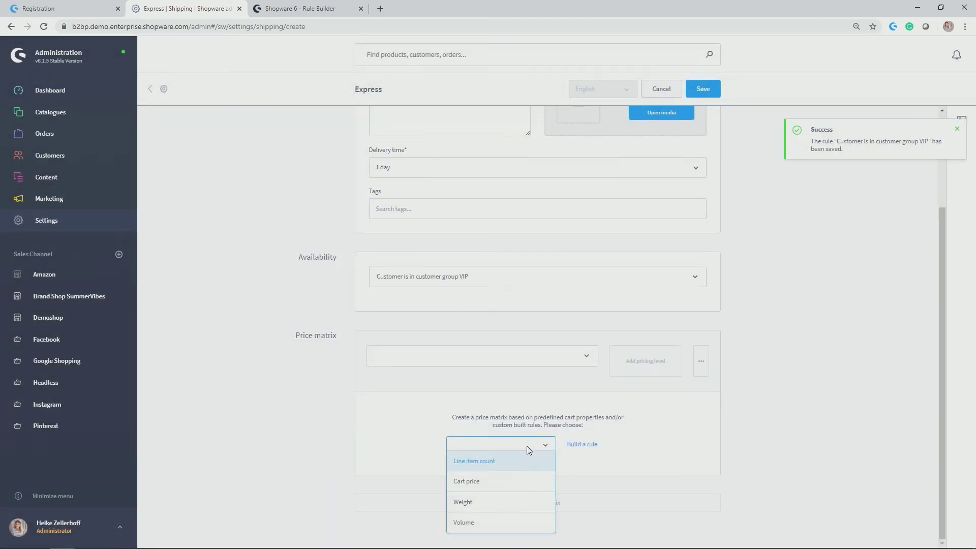
{"action": "left_click", "coordinate": [506, 462]}
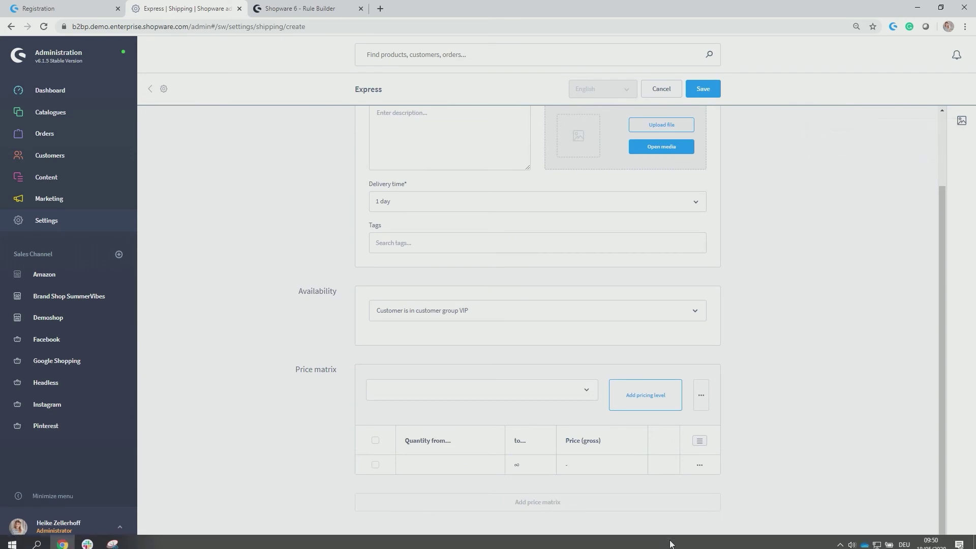
{"action": "double_click", "coordinate": [456, 465]}
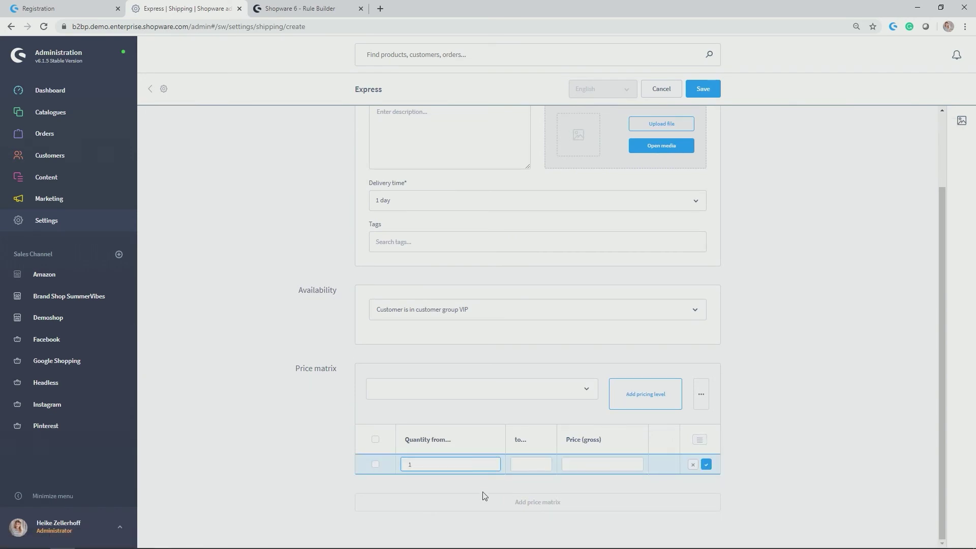
{"action": "left_click", "coordinate": [590, 467]}
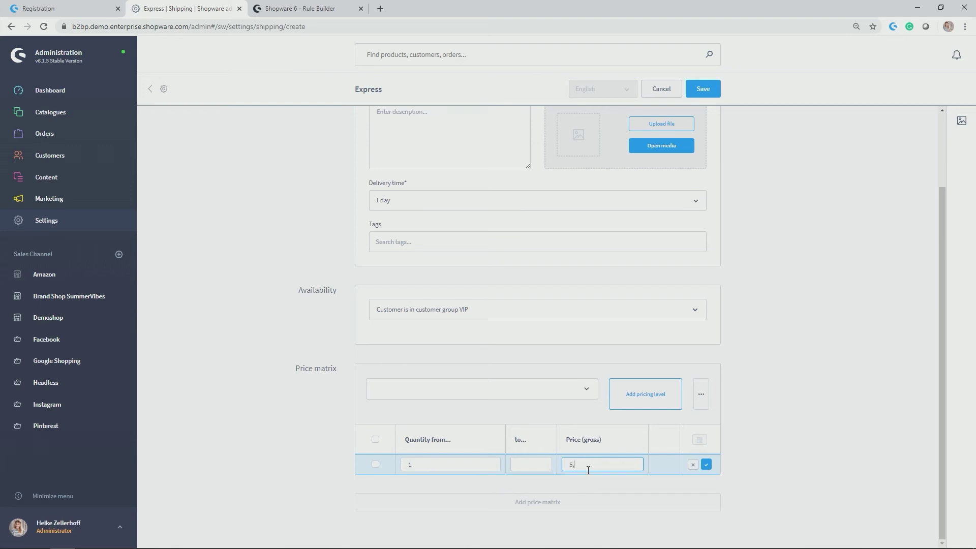
{"action": "left_click", "coordinate": [706, 464]}
{"action": "scroll", "coordinate": [758, 315], "scroll_direction": "up", "scroll_amount": 2}
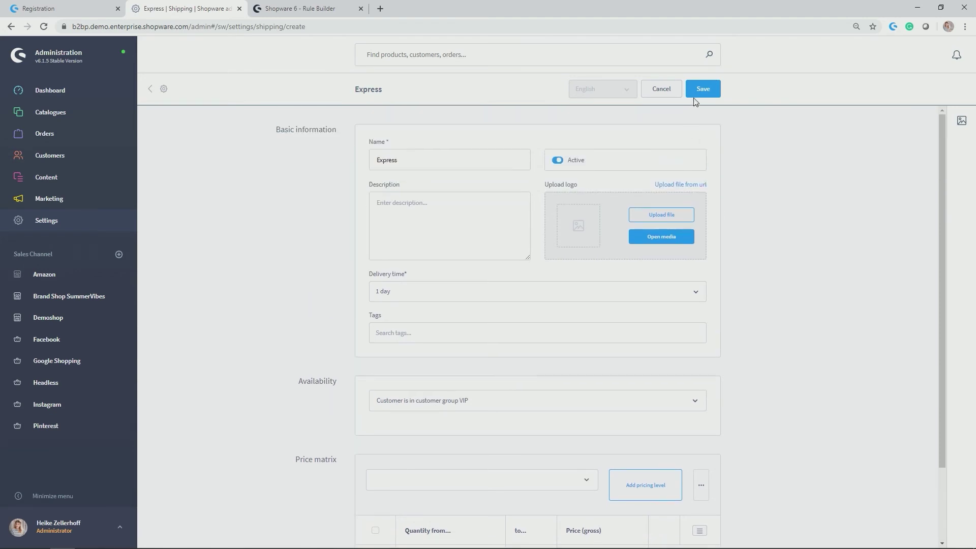
{"action": "left_click", "coordinate": [704, 90]}
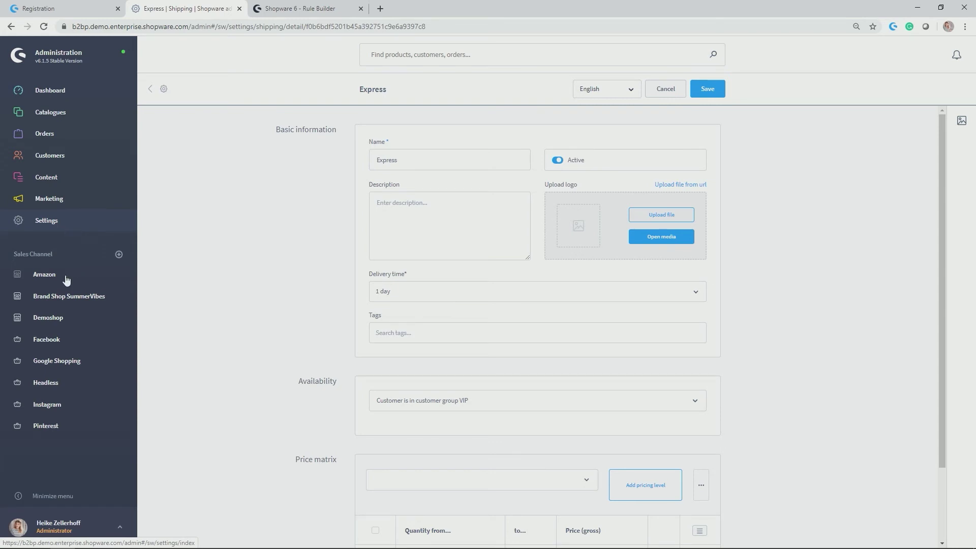
Tick Express in Demoshop's shipping methods list and save the sales channel.
{"action": "left_click", "coordinate": [58, 315]}
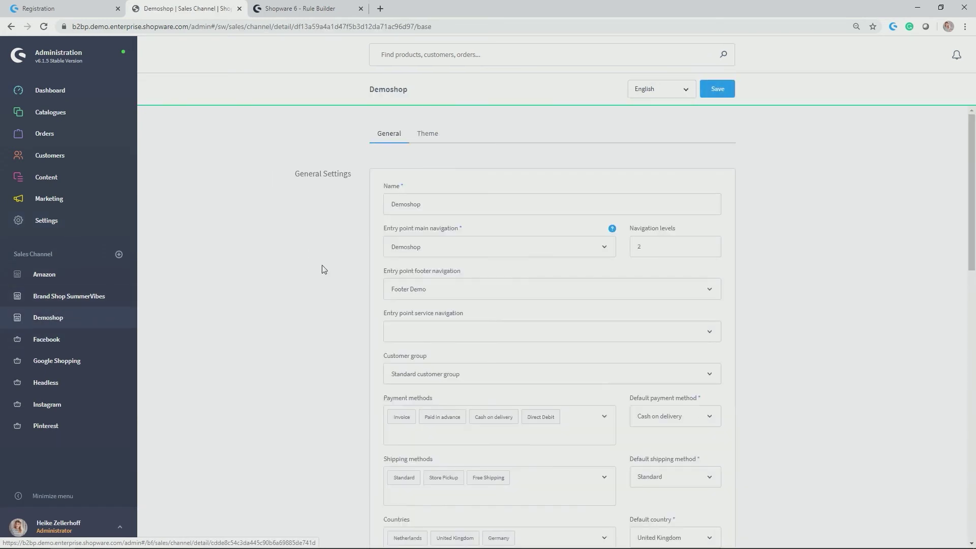
{"action": "scroll", "coordinate": [338, 269], "scroll_direction": "down", "scroll_amount": 4}
{"action": "left_click", "coordinate": [542, 280]}
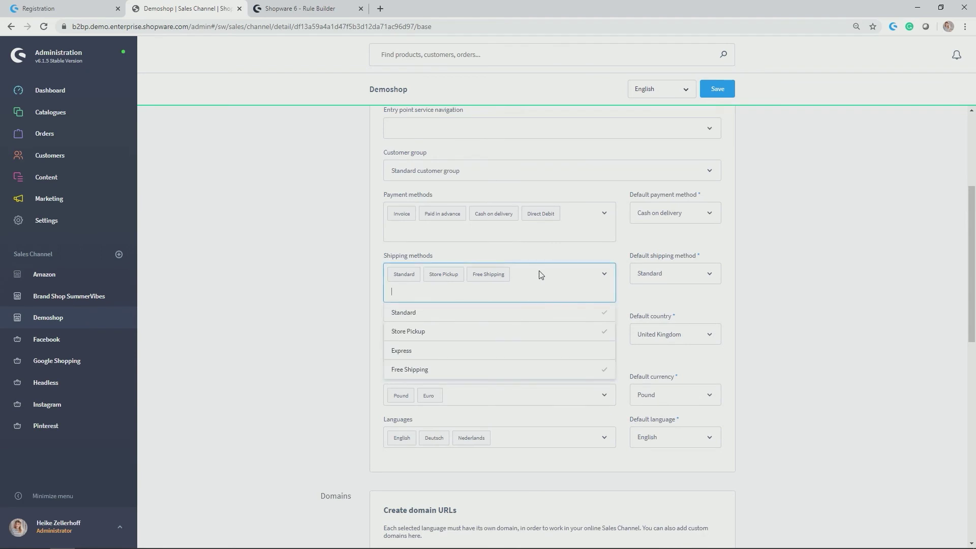
{"action": "left_click", "coordinate": [537, 350]}
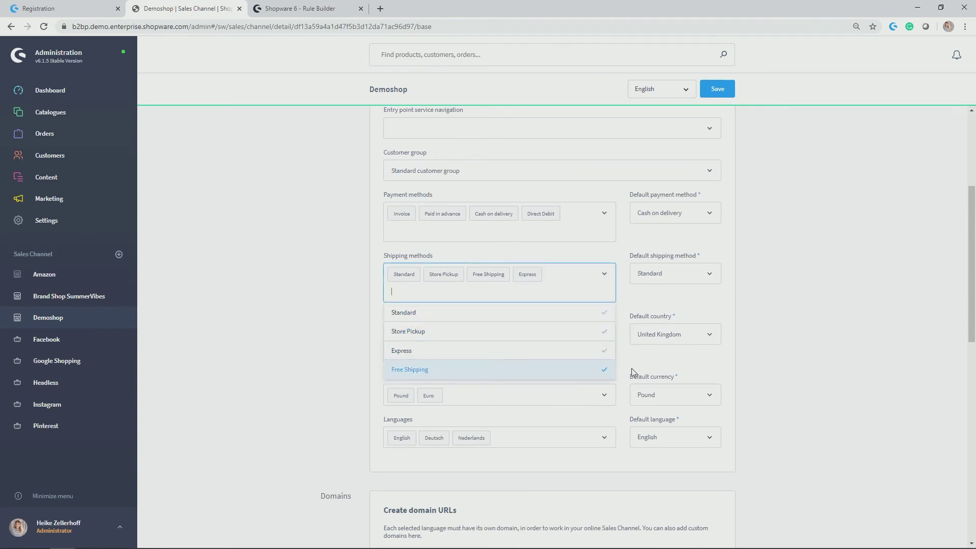
{"action": "left_click", "coordinate": [717, 90]}
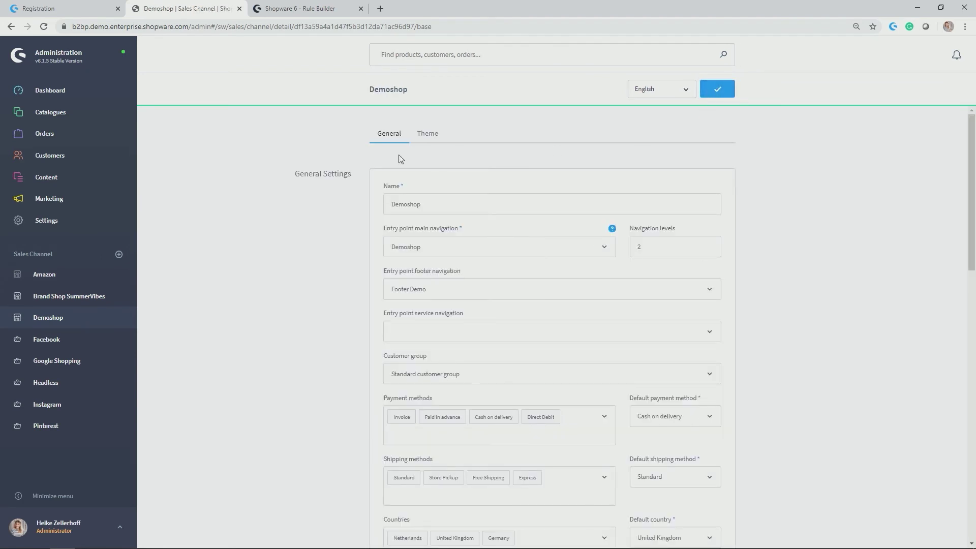
Search customers for 'example', open the matching VIP test customer, and switch to edit mode.
{"action": "left_click", "coordinate": [54, 159]}
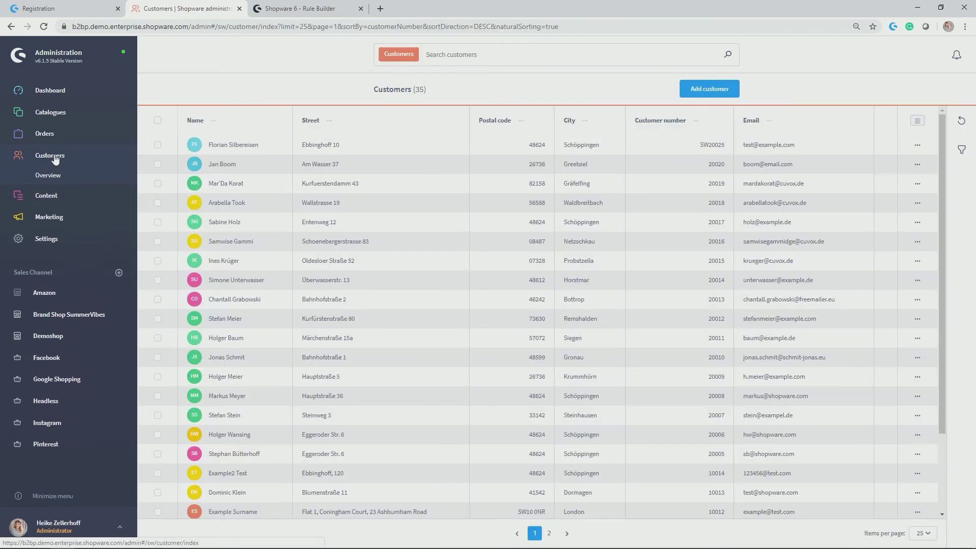
{"action": "left_click", "coordinate": [509, 54]}
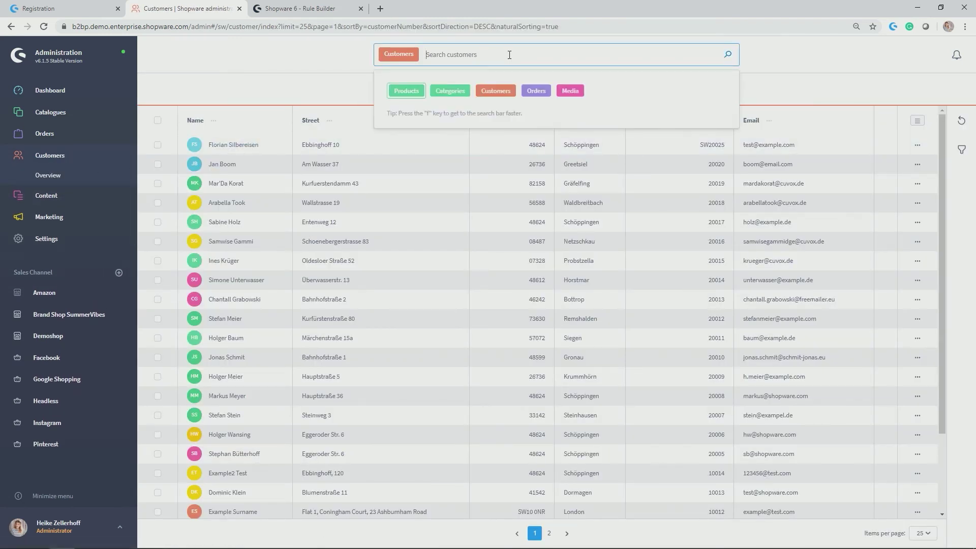
{"action": "type", "text": "exa"}
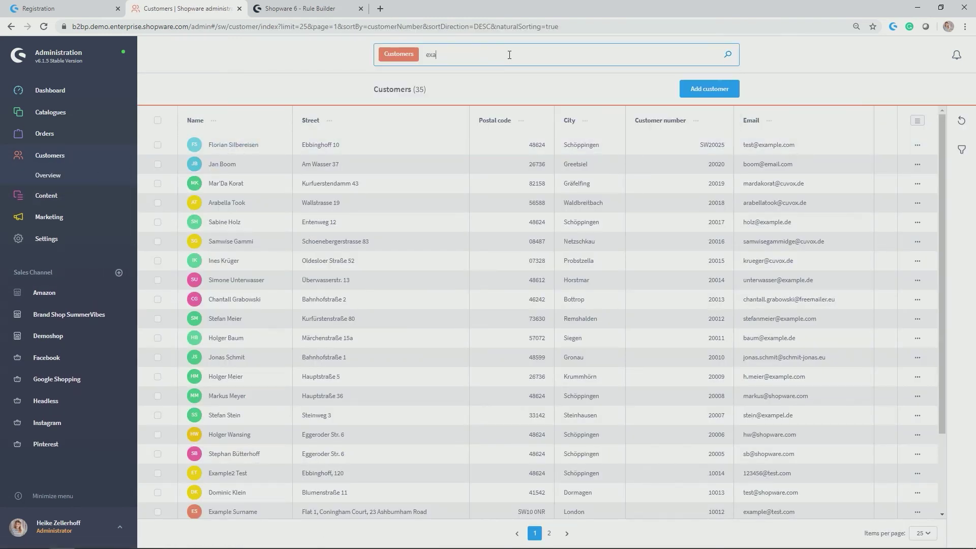
{"action": "type", "text": "mple1"}
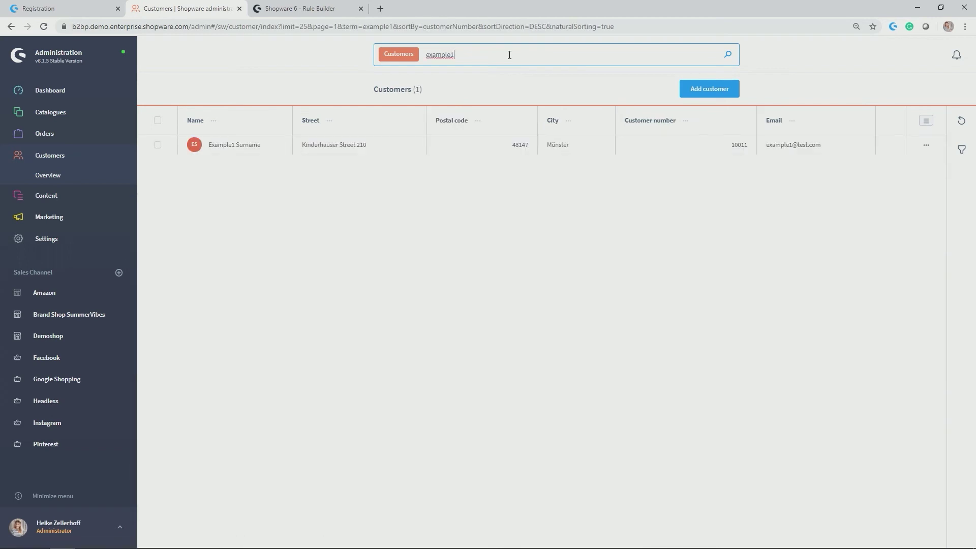
{"action": "left_click", "coordinate": [227, 146]}
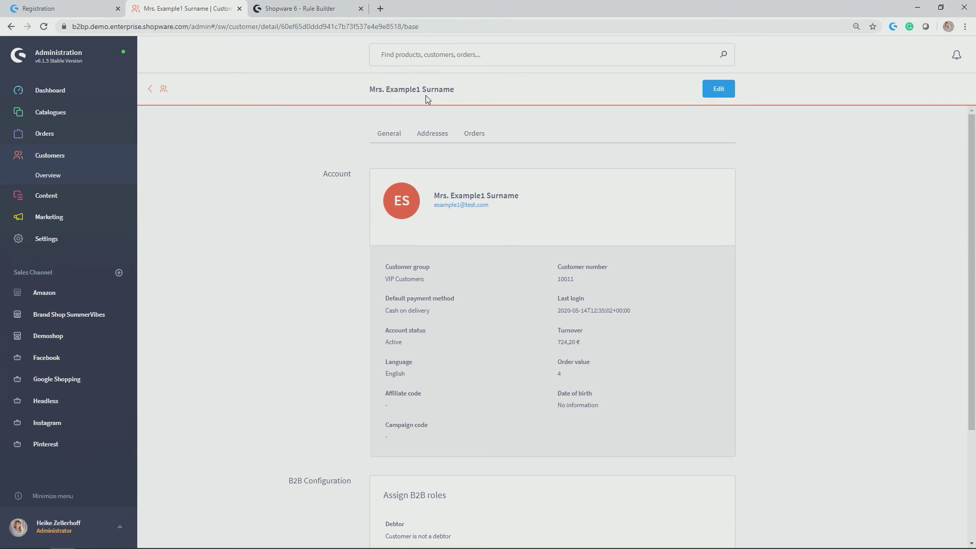
{"action": "scroll", "coordinate": [454, 201], "scroll_direction": "down", "scroll_amount": 2}
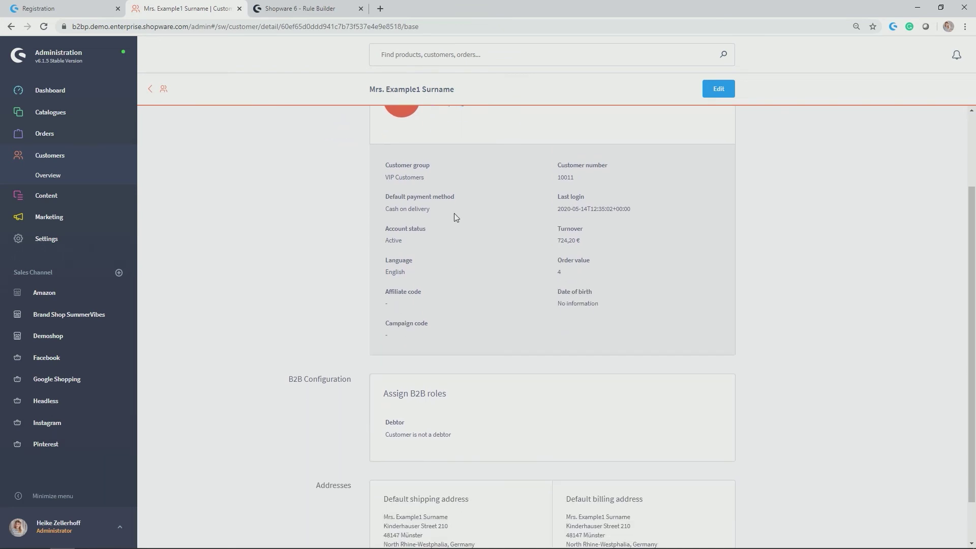
{"action": "scroll", "coordinate": [456, 218], "scroll_direction": "down", "scroll_amount": 1}
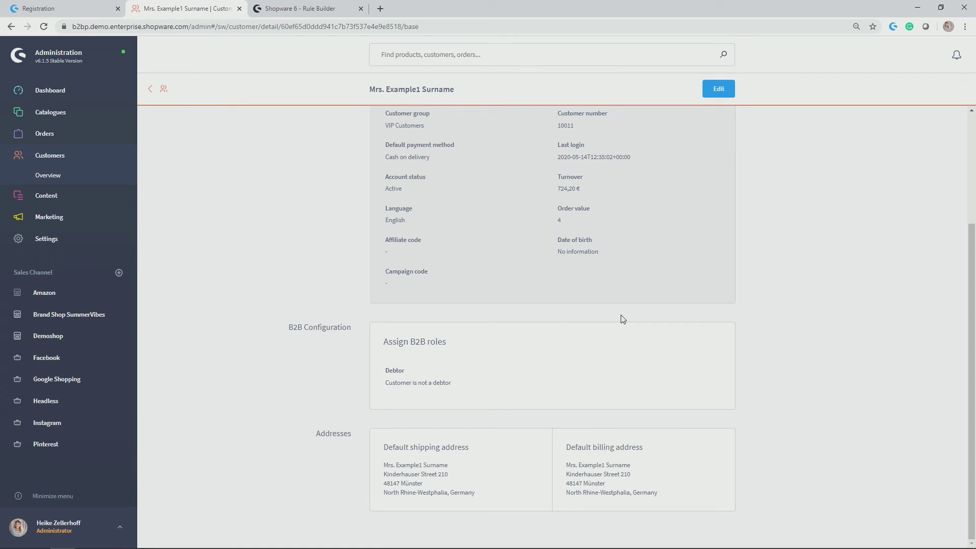
{"action": "scroll", "coordinate": [635, 316], "scroll_direction": "up", "scroll_amount": 2}
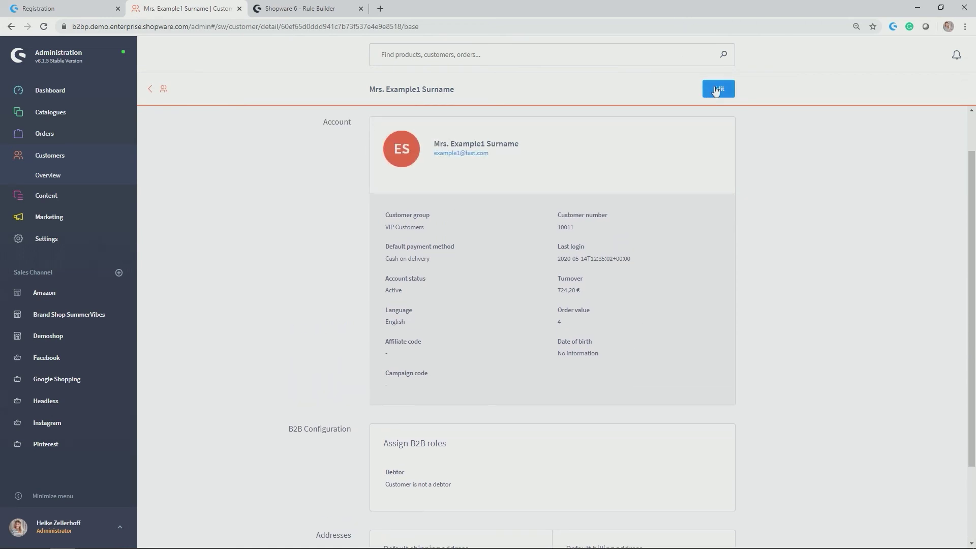
{"action": "left_click", "coordinate": [717, 90]}
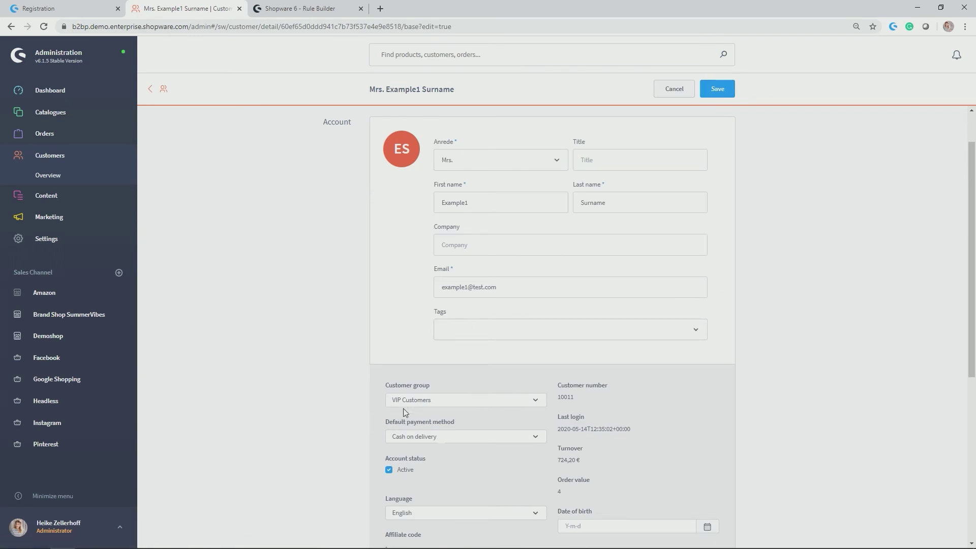
Save the VIP customer's details, view their Orders tab, then return to the storefront login tab.
{"action": "left_click_drag", "start_coordinate": [385, 389], "coordinate": [438, 384]}
{"action": "left_click", "coordinate": [727, 92]}
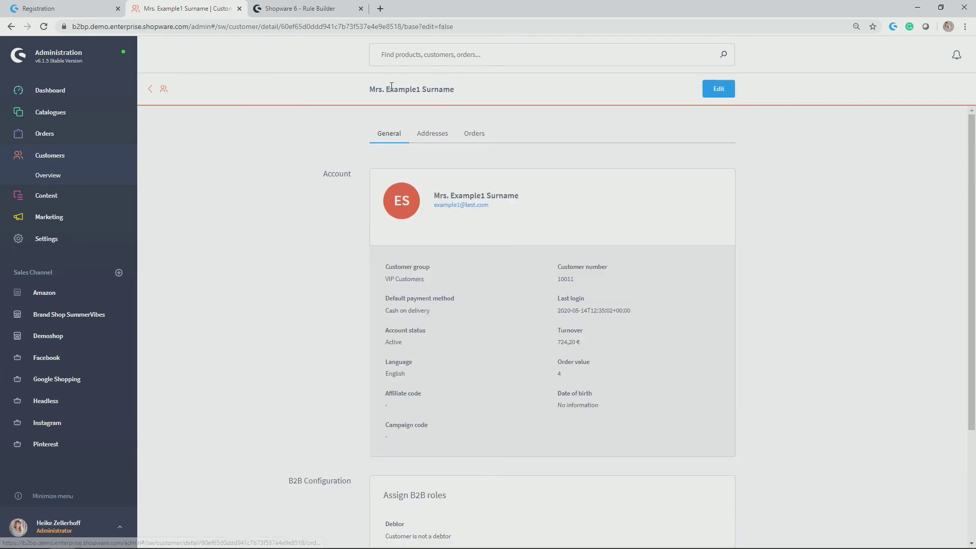
{"action": "left_click", "coordinate": [477, 135]}
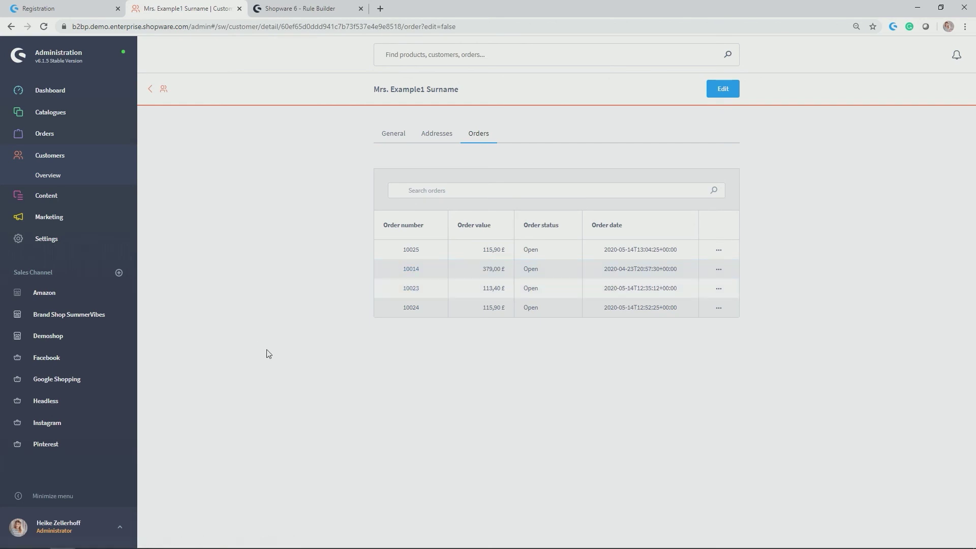
{"action": "left_click", "coordinate": [56, 8]}
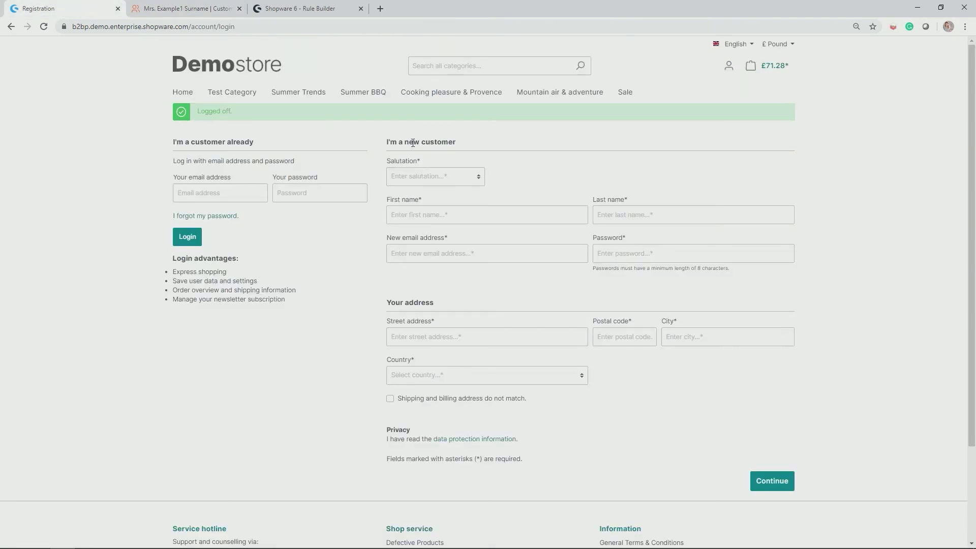
Remove the peacoat from the Demostore shopping cart, leaving it empty.
{"action": "left_click", "coordinate": [251, 70]}
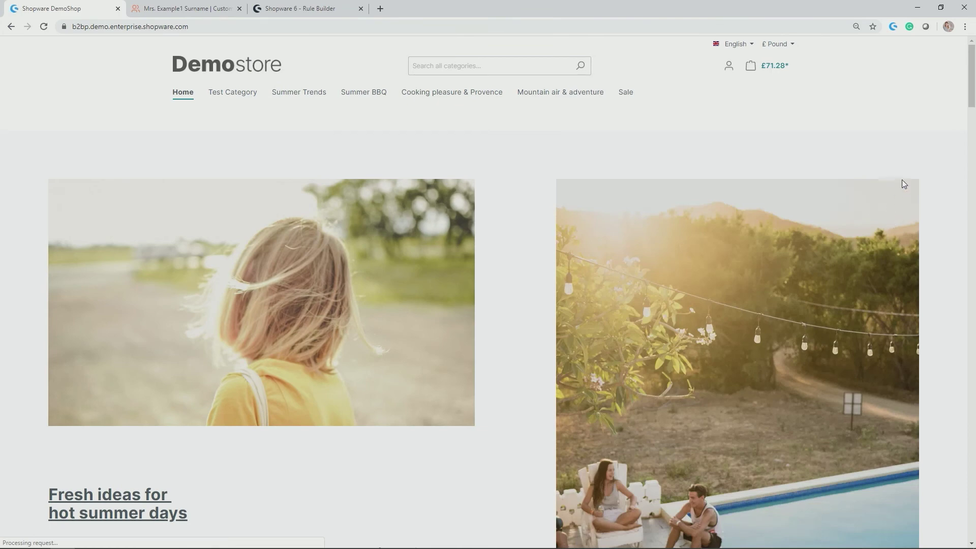
{"action": "left_click", "coordinate": [777, 65]}
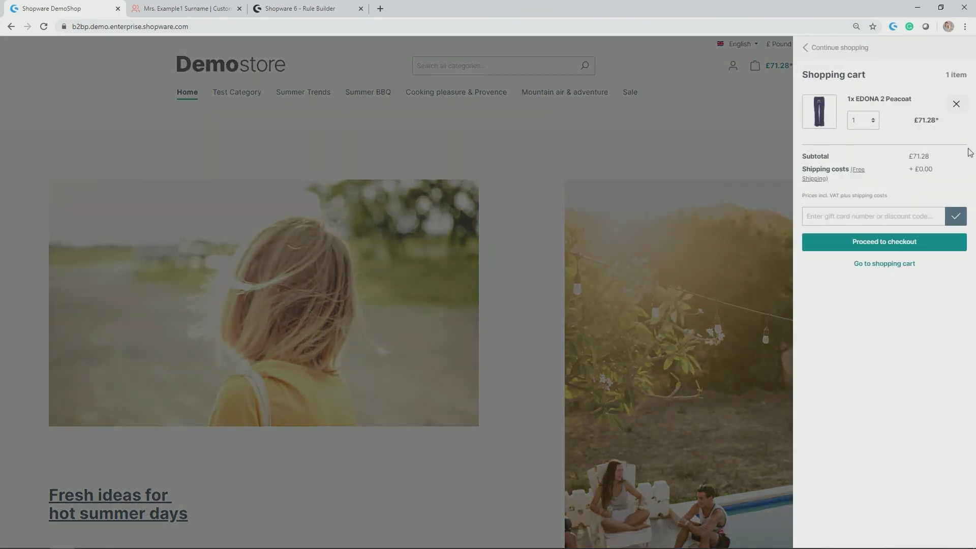
{"action": "left_click", "coordinate": [953, 109]}
{"action": "left_click", "coordinate": [745, 99]}
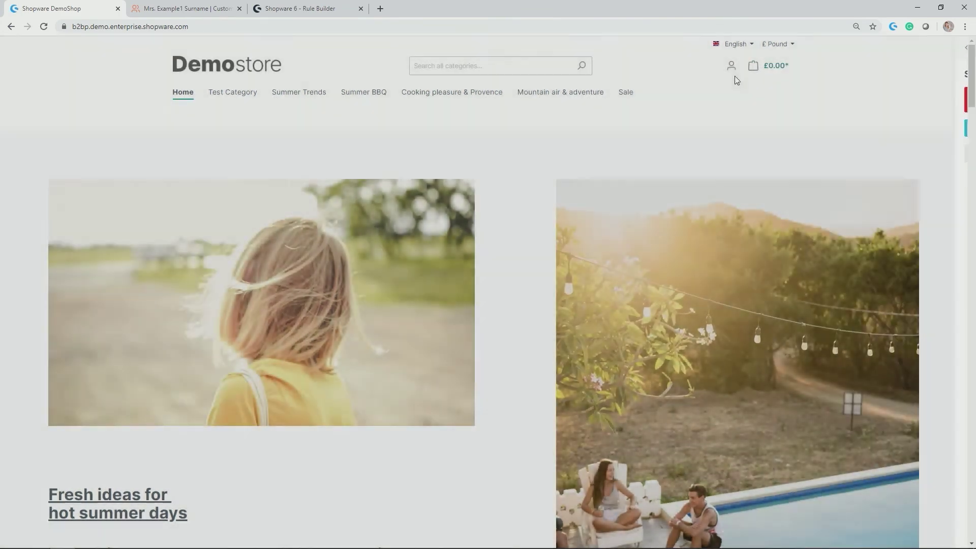
Log in as the VIP test customer with their saved e-mail and password.
{"action": "left_click", "coordinate": [730, 72]}
{"action": "left_click", "coordinate": [706, 113]}
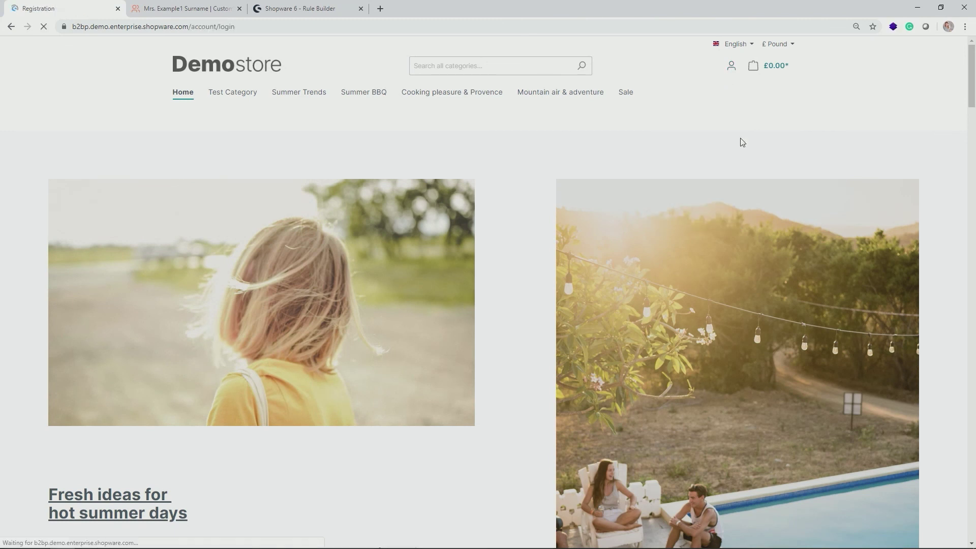
{"action": "left_click", "coordinate": [243, 170]}
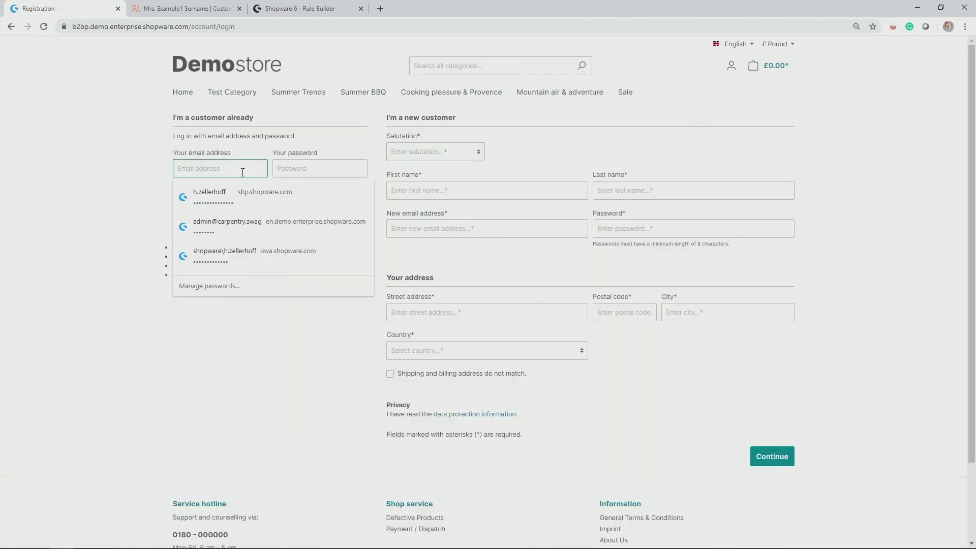
{"action": "type", "text": "example"}
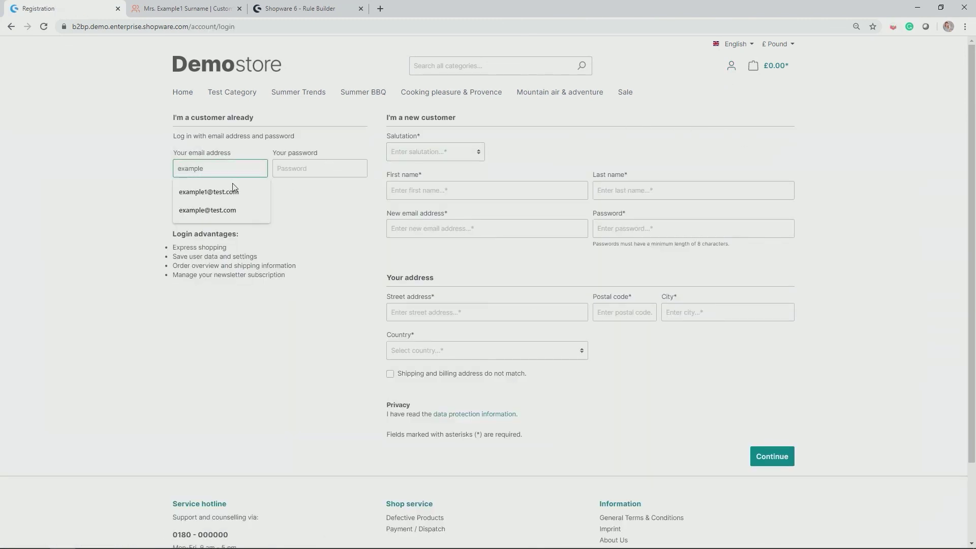
{"action": "left_click", "coordinate": [234, 191]}
{"action": "left_click", "coordinate": [302, 169]}
{"action": "type", "text": "sh"}
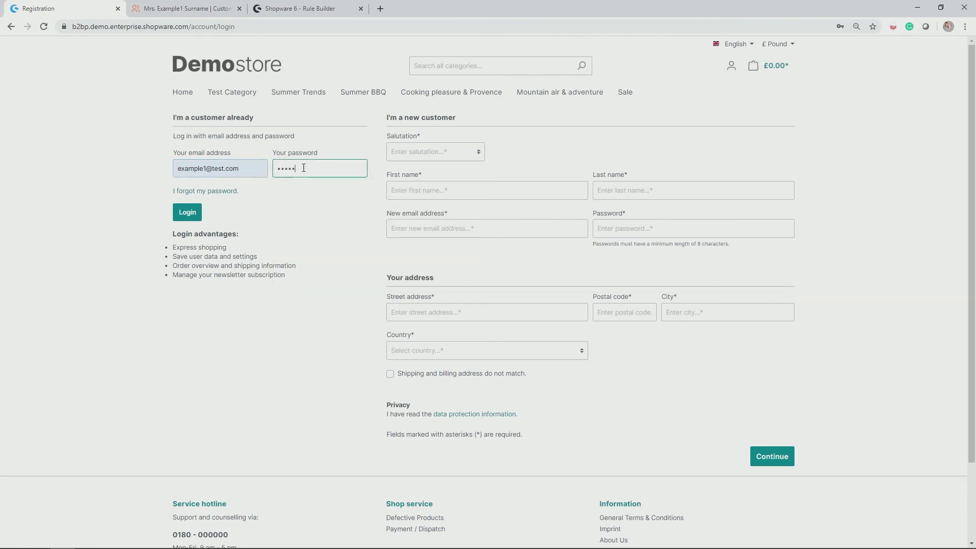
{"action": "key", "text": "Return"}
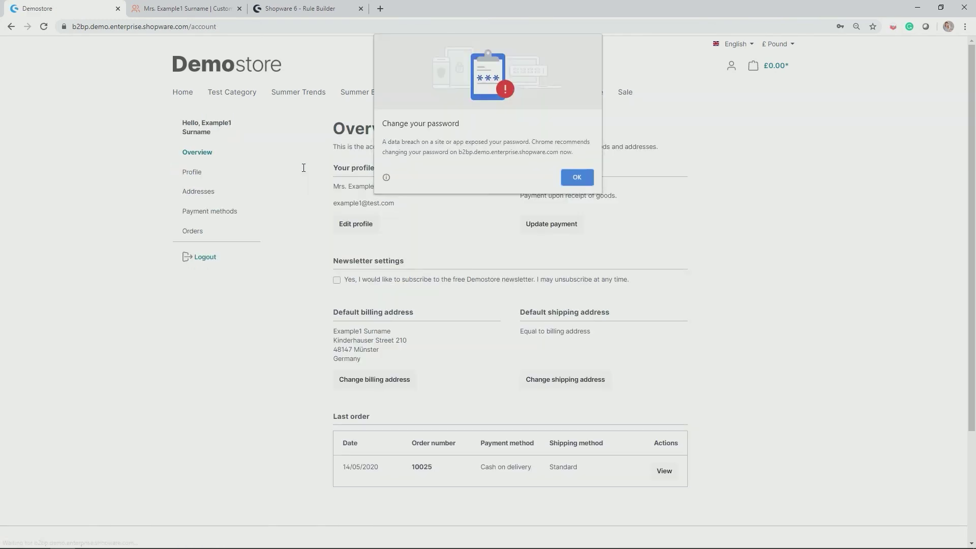
{"action": "left_click", "coordinate": [577, 177]}
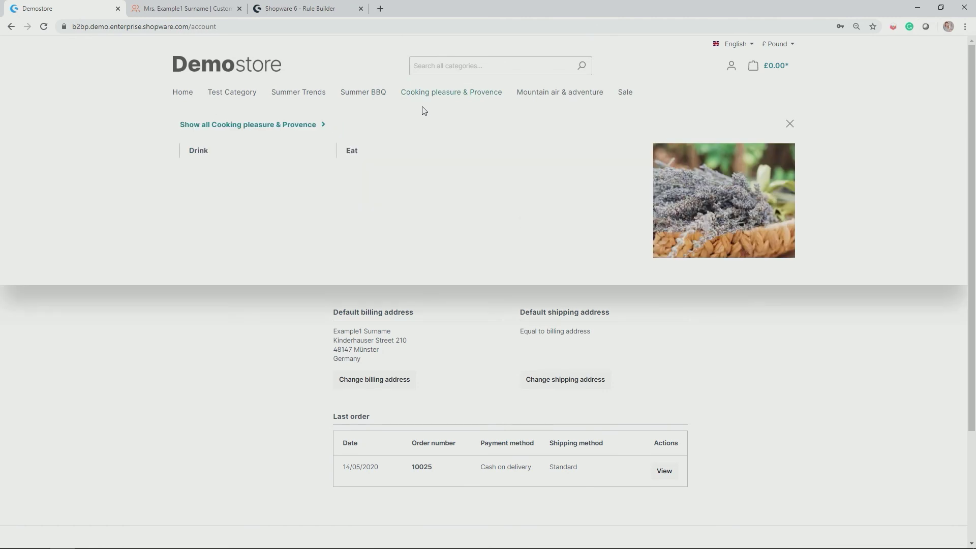
Add the £222.00 WAYNE Portable 2-burner gas grill from Grills to the cart and check out.
{"action": "mouse_move", "coordinate": [378, 98]}
{"action": "left_click", "coordinate": [206, 153]}
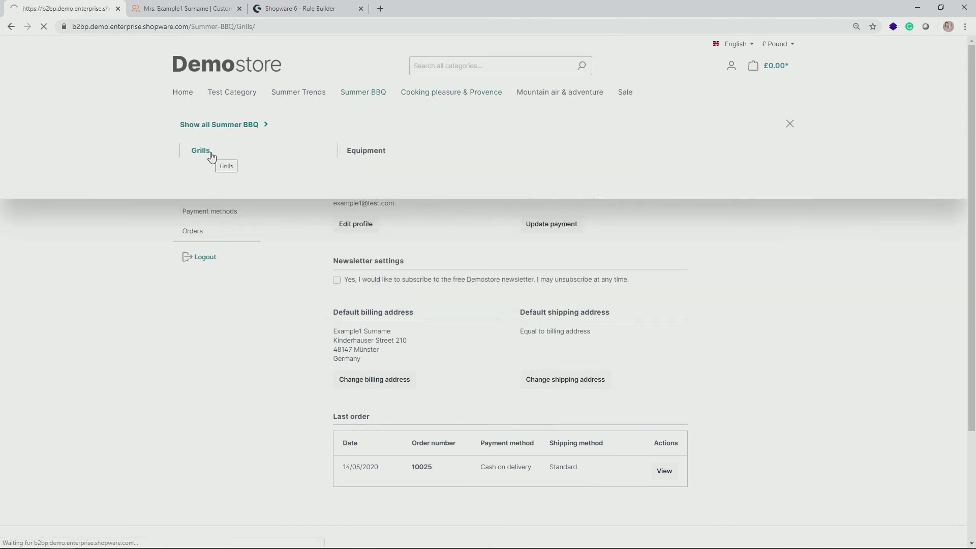
{"action": "scroll", "coordinate": [213, 157], "scroll_direction": "down", "scroll_amount": 3}
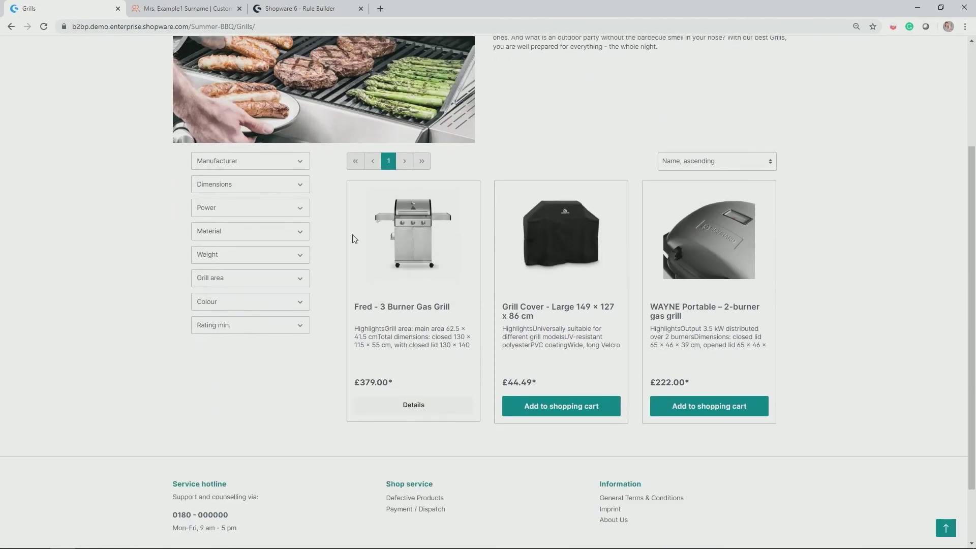
{"action": "left_click", "coordinate": [712, 406]}
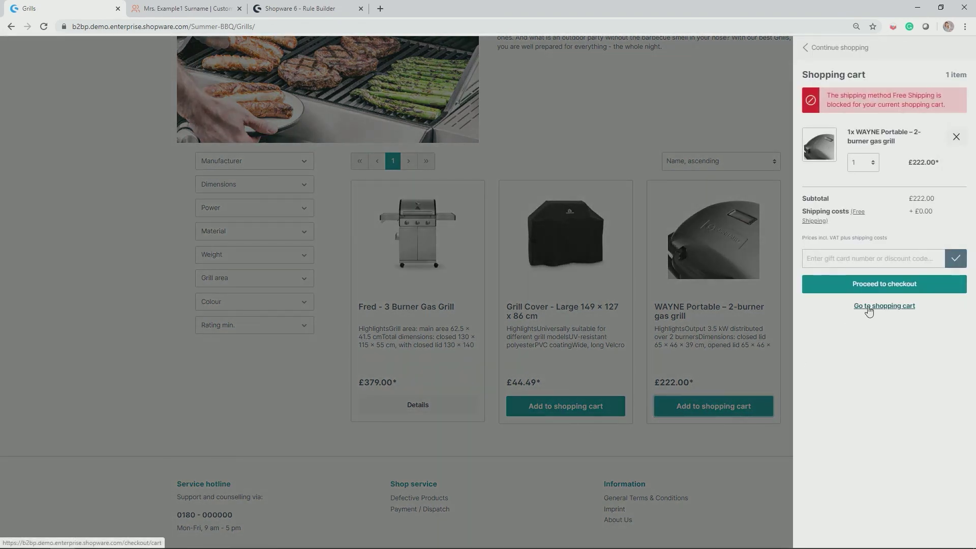
{"action": "left_click", "coordinate": [867, 306]}
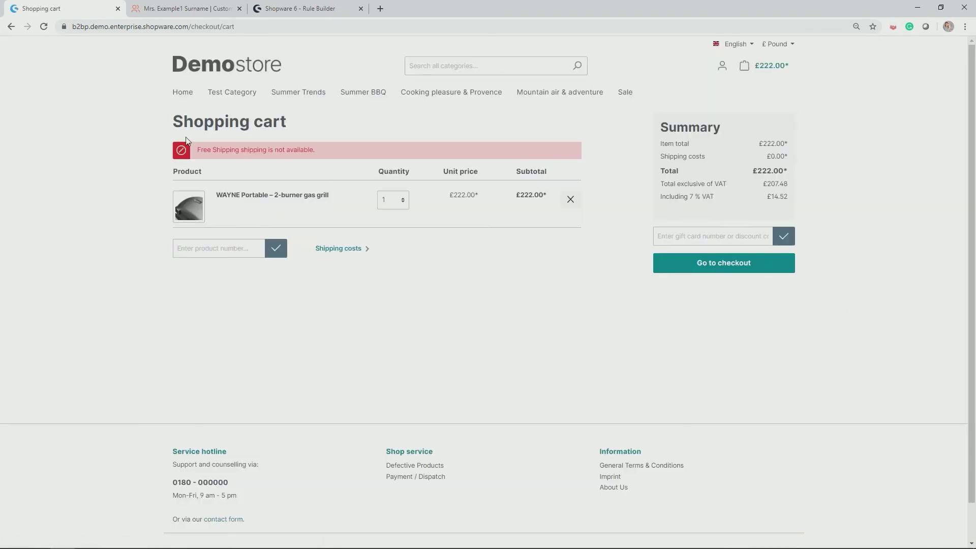
{"action": "left_click_drag", "start_coordinate": [206, 149], "coordinate": [330, 168]}
{"action": "left_click", "coordinate": [402, 316]}
{"action": "left_click", "coordinate": [679, 273]}
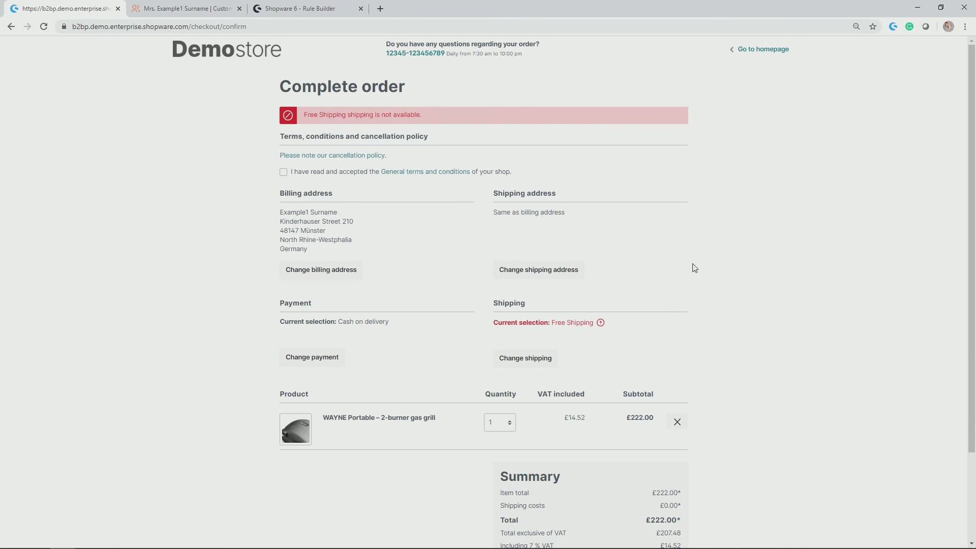
Switch the order's shipping to Express, giving £5.90 shipping and a £227.90 total.
{"action": "left_click", "coordinate": [532, 362]}
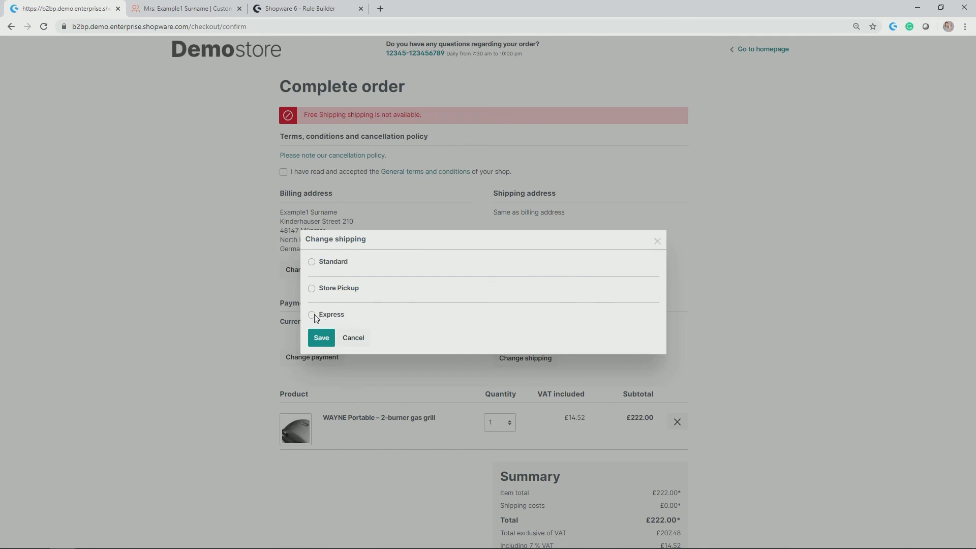
{"action": "left_click_drag", "start_coordinate": [323, 315], "coordinate": [326, 315]}
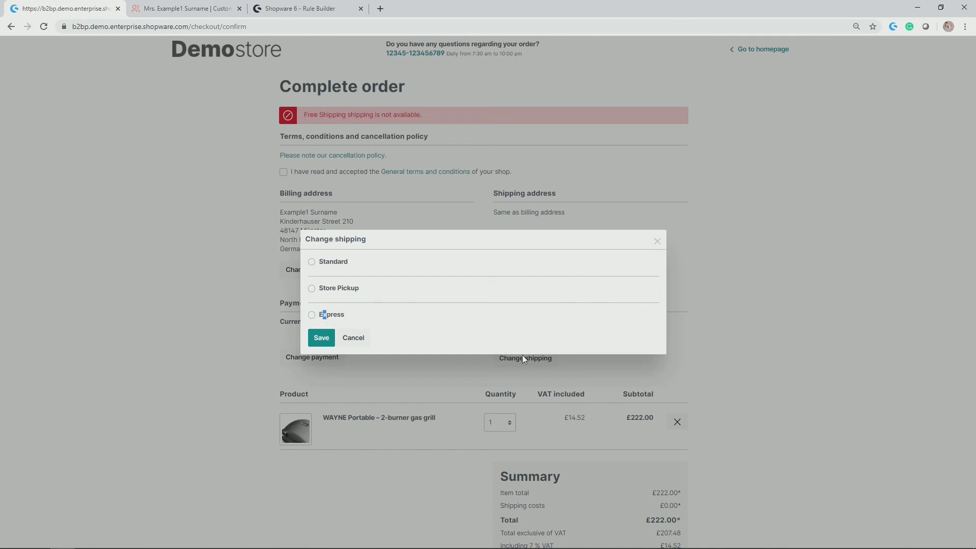
{"action": "left_click", "coordinate": [312, 314]}
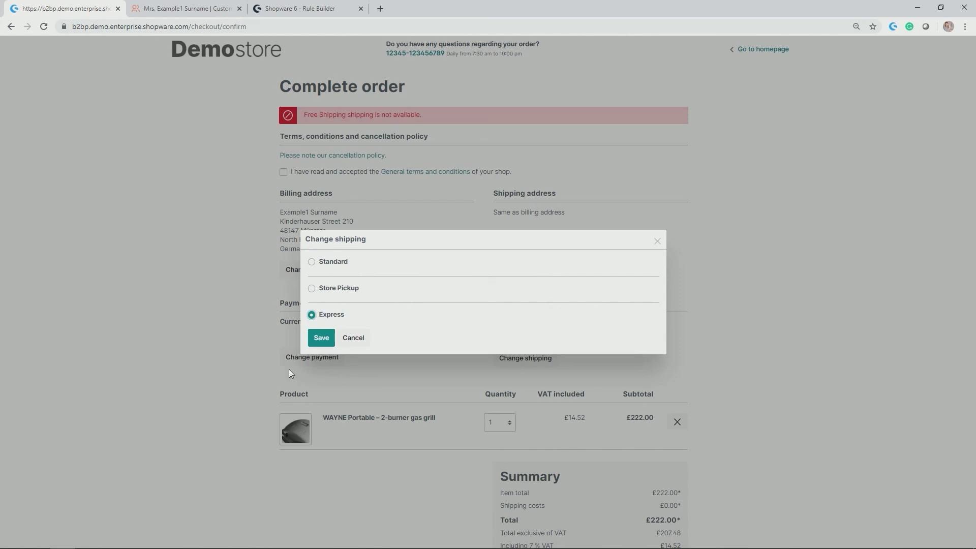
{"action": "left_click", "coordinate": [314, 339]}
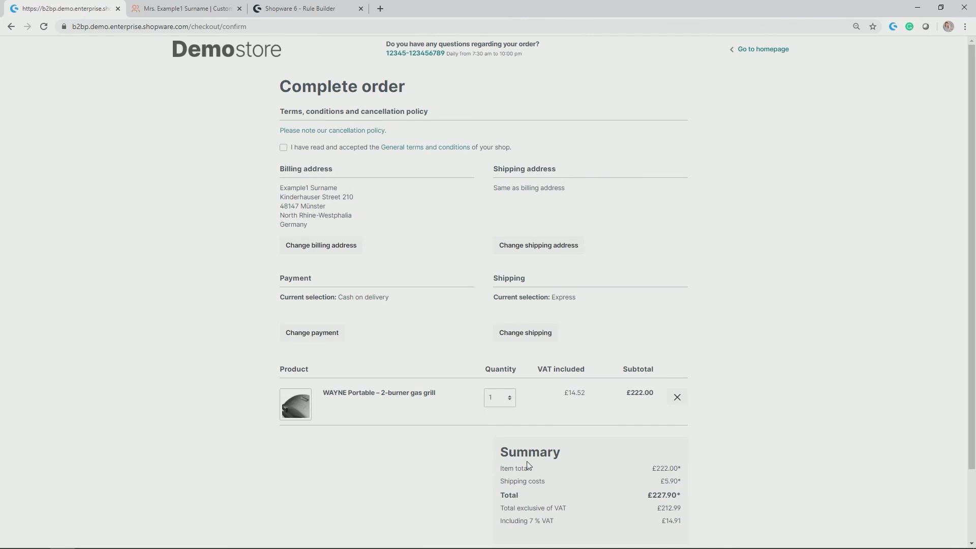
{"action": "left_click_drag", "start_coordinate": [502, 483], "coordinate": [687, 483]}
Bring up the 'Shopware 6 - Rule Builder' documentation after confirming the £5.90 Express shipping cost.
{"action": "left_click", "coordinate": [300, 9]}
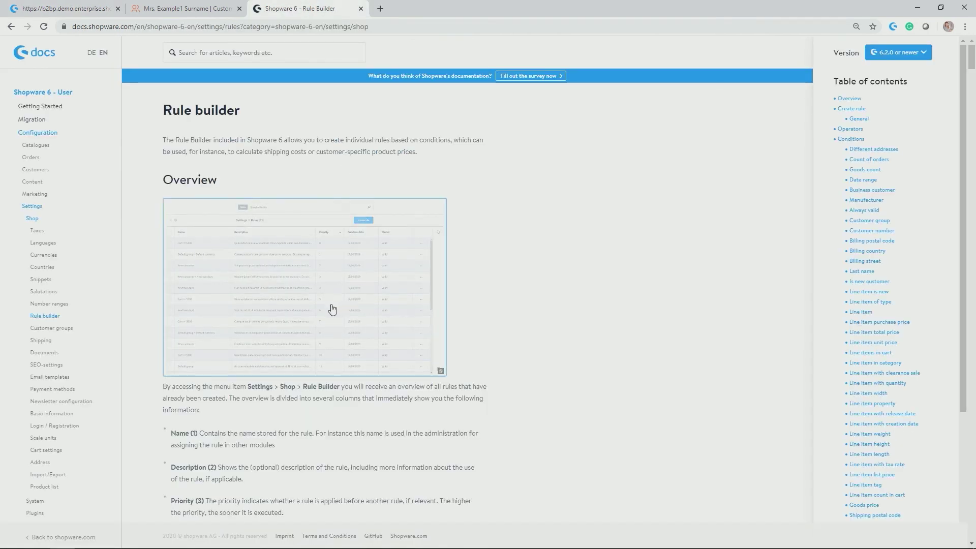